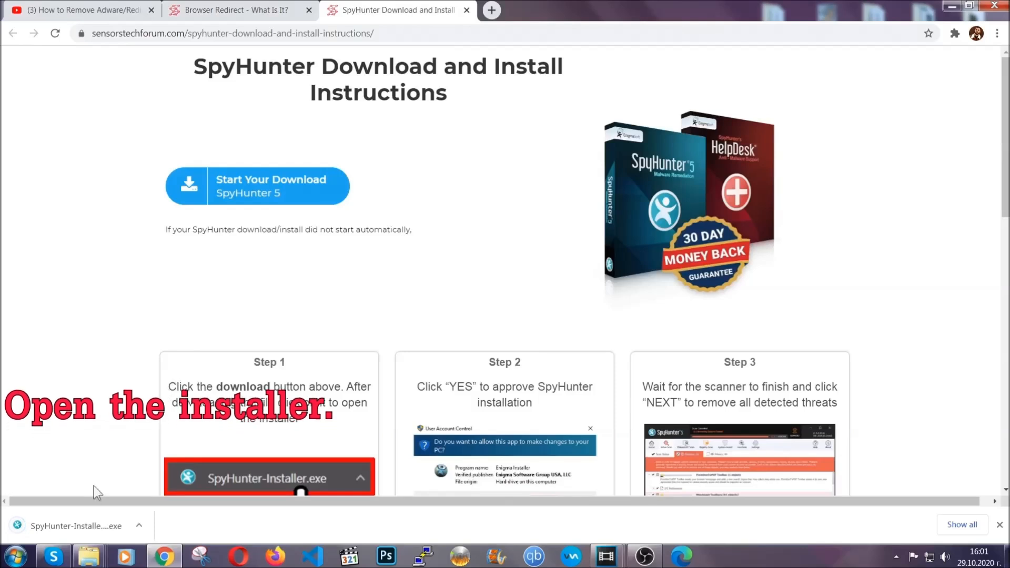
Launch the downloaded SpyHunter installer and choose English as the installation language.
click(63, 527)
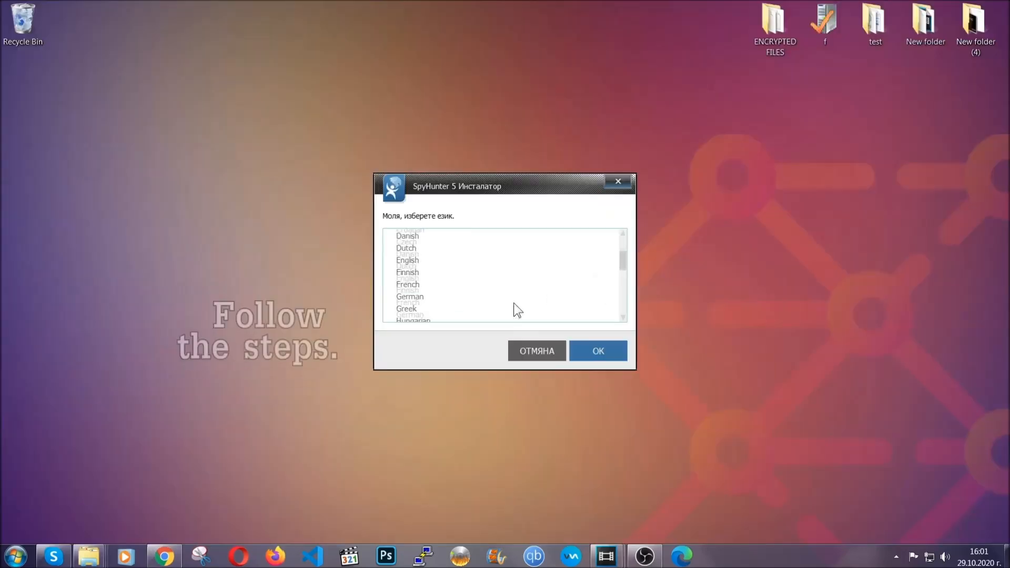
scroll(514, 302, down, 2)
scroll(514, 310, down, 2)
scroll(514, 310, up, 4)
click(421, 270)
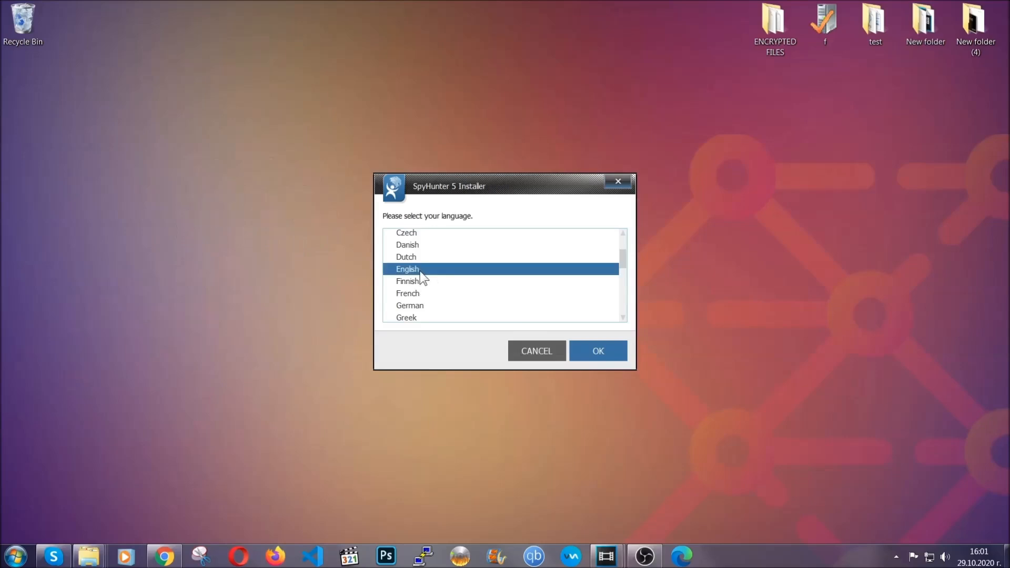
click(595, 352)
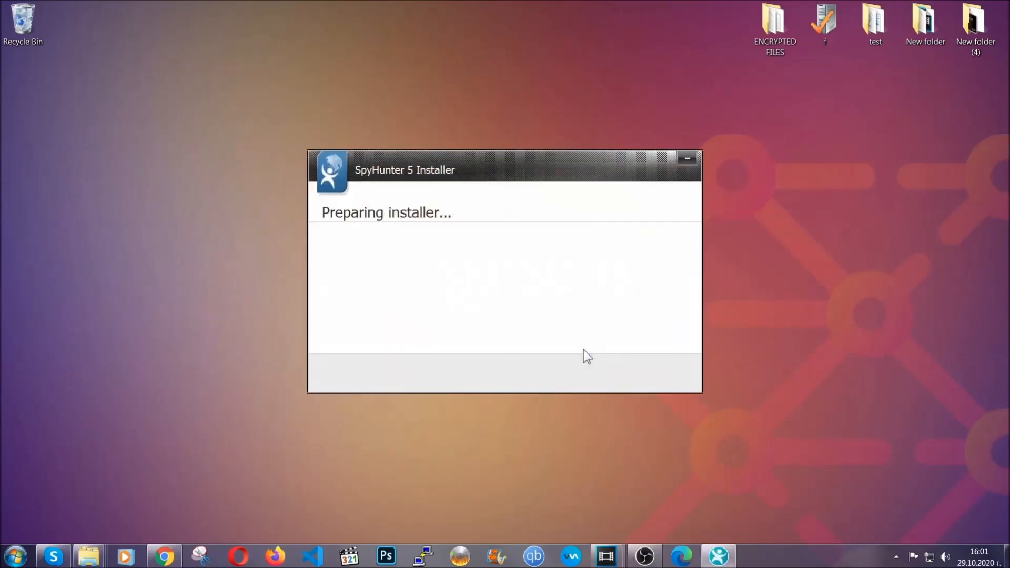
Accept the EULA and Privacy Policy, install SpyHunter 5 and finish the setup.
click(611, 365)
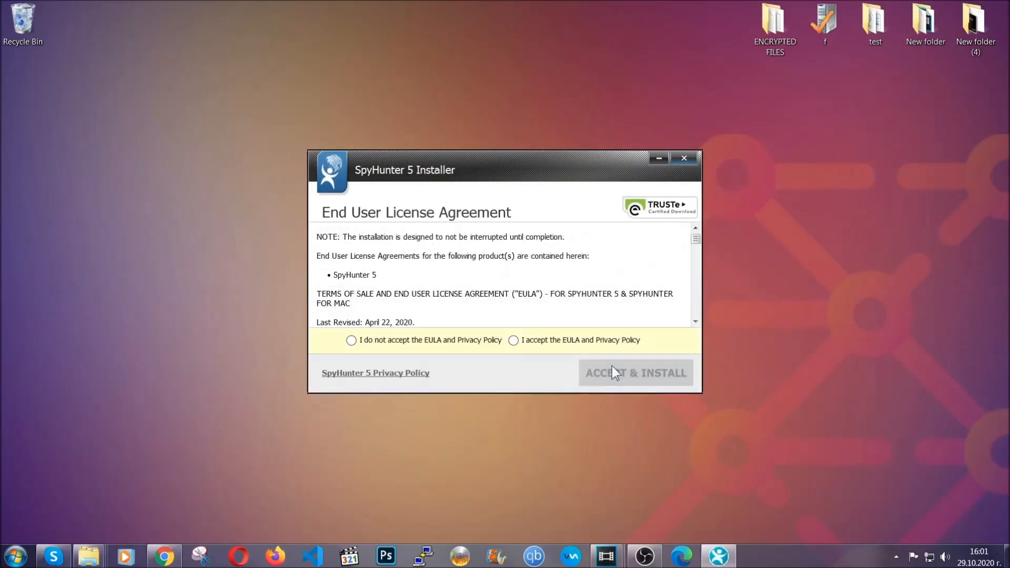
click(595, 347)
click(607, 365)
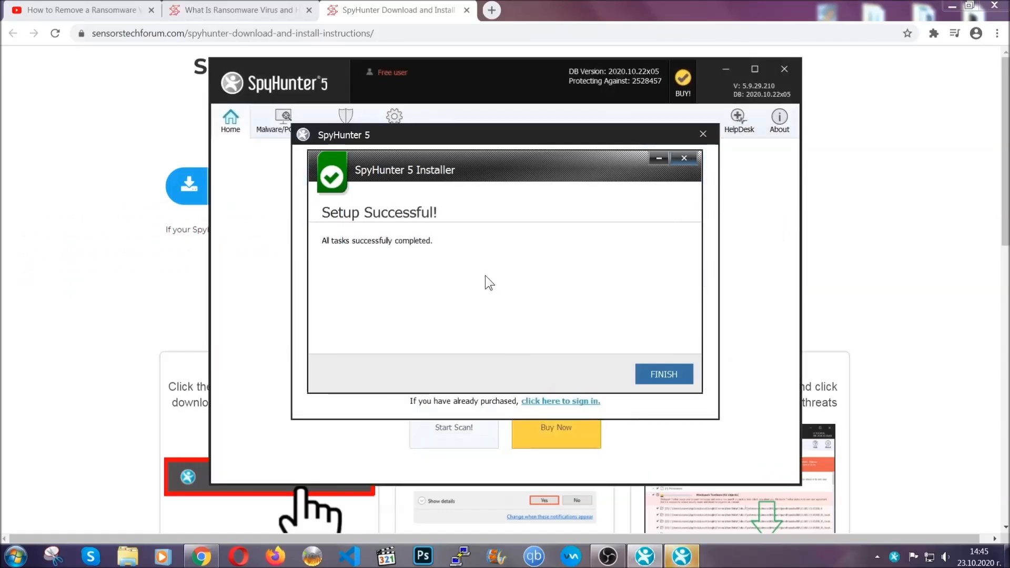
click(645, 376)
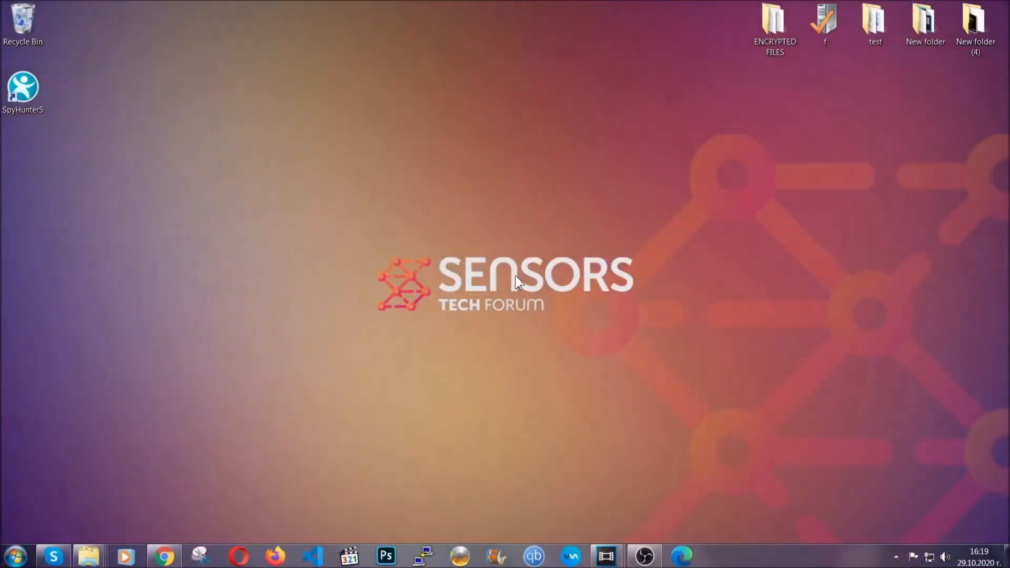
Open the Windows list of installed programs by running APPWIZ.CPL.
key(super+r)
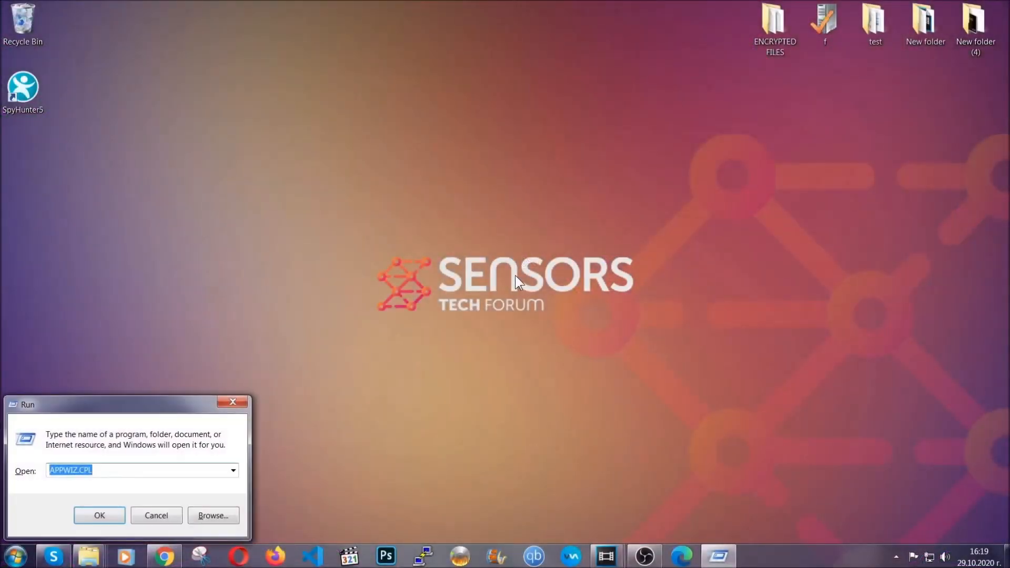
click(105, 472)
drag(105, 472, 20, 472)
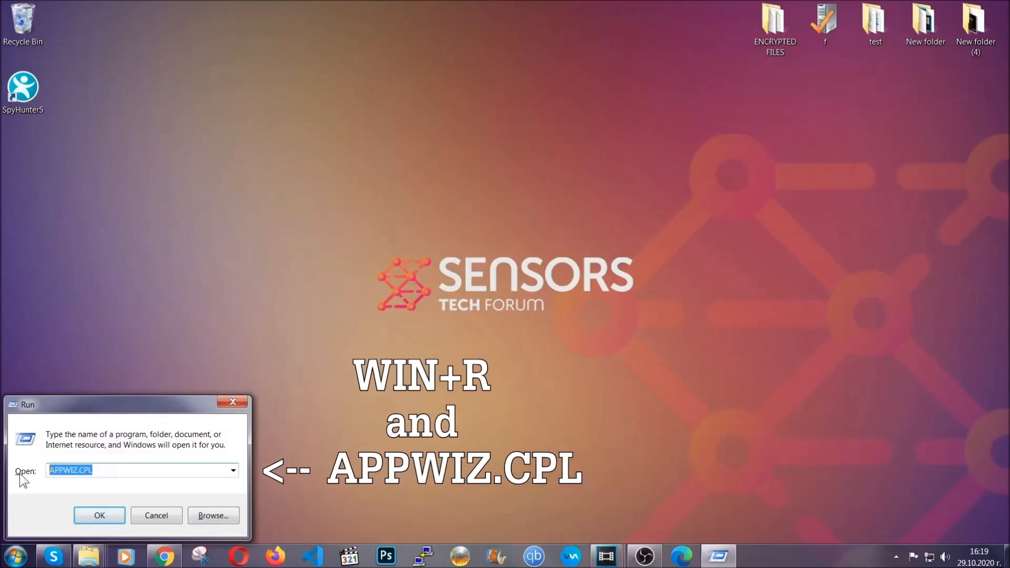
click(99, 511)
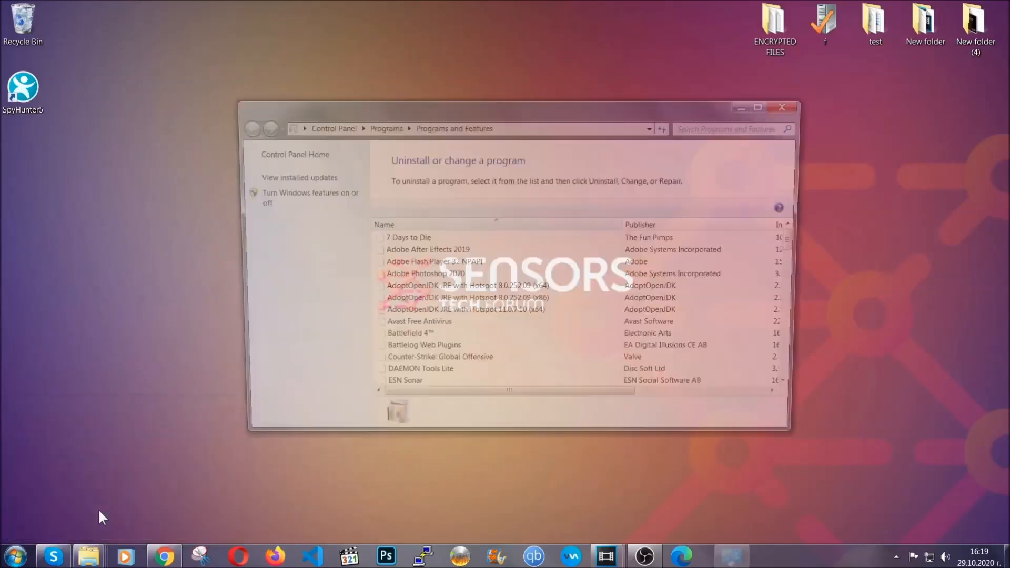
Uninstall SUSPICIOUS PROGRAM from the list of installed programs and confirm its removal.
scroll(537, 280, down, 20)
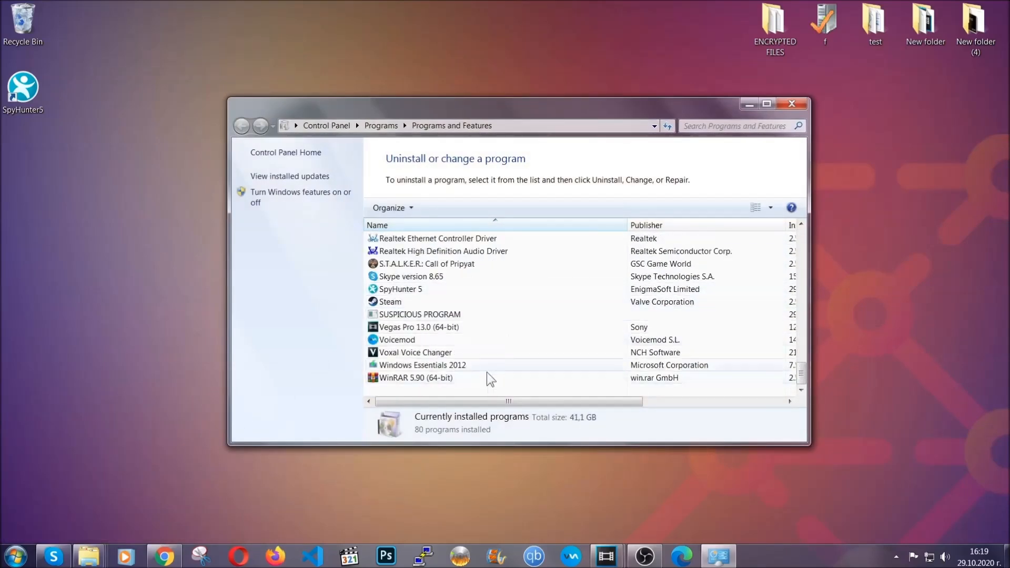
click(425, 315)
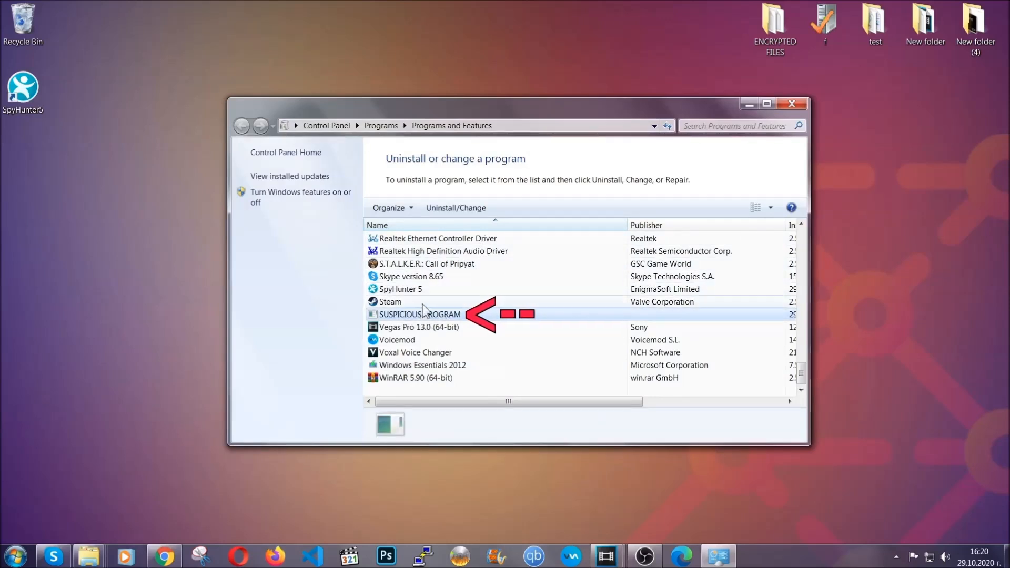
click(447, 208)
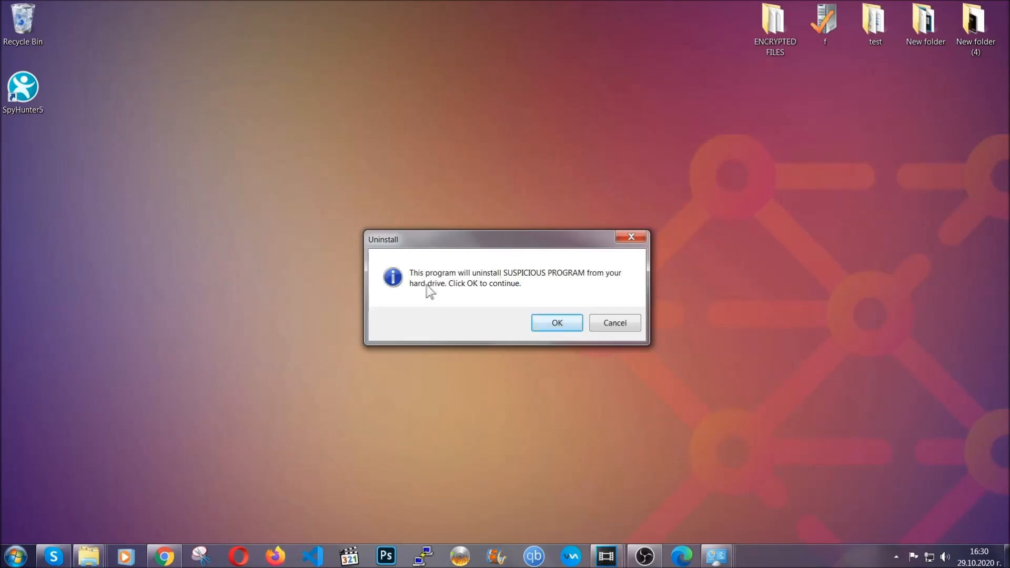
click(550, 323)
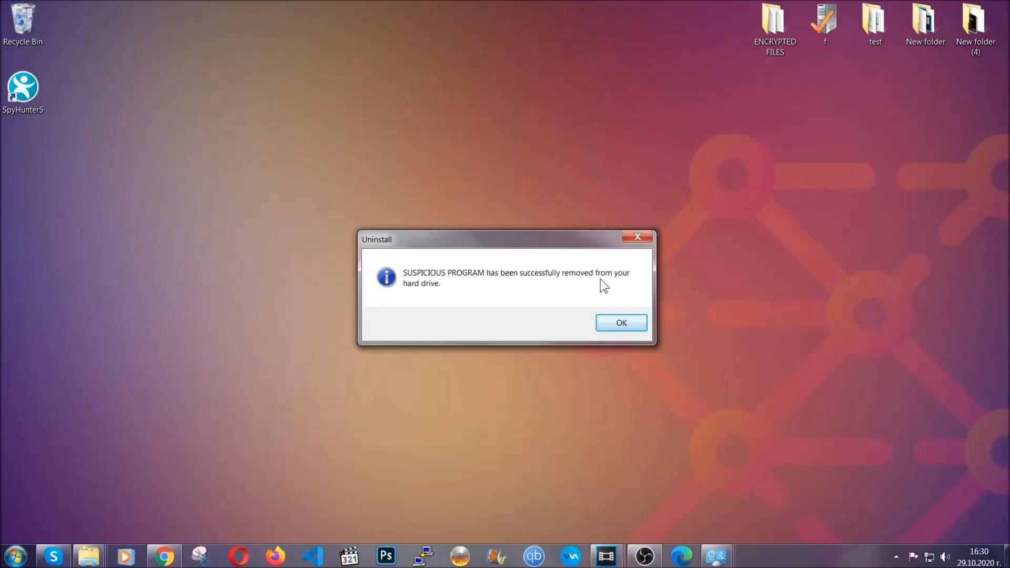
click(606, 322)
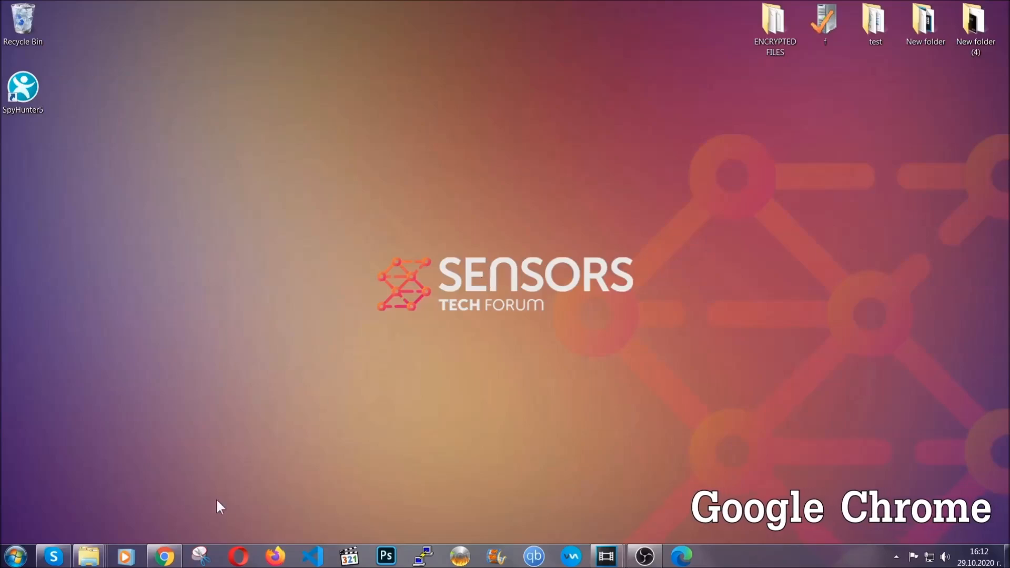
Switch to Google Chrome and go to chrome://settings/clearBrowserData.
click(165, 557)
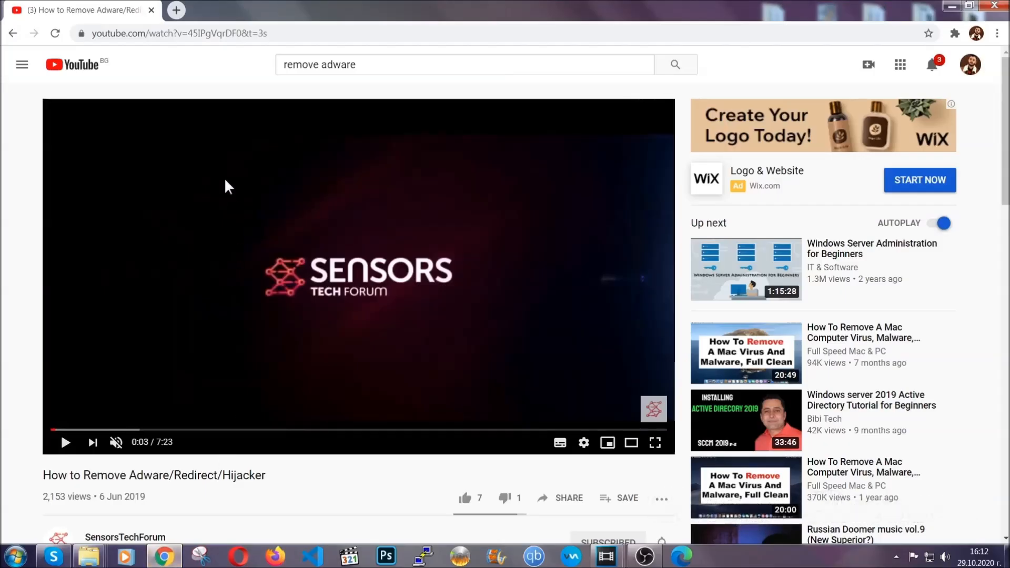
click(218, 33)
text(c)
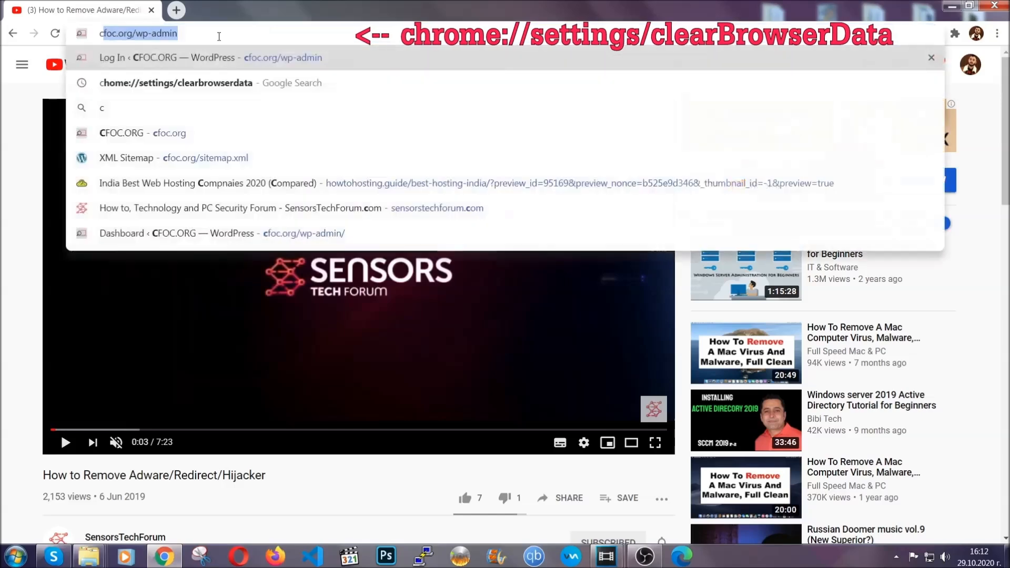
text(hrome:)
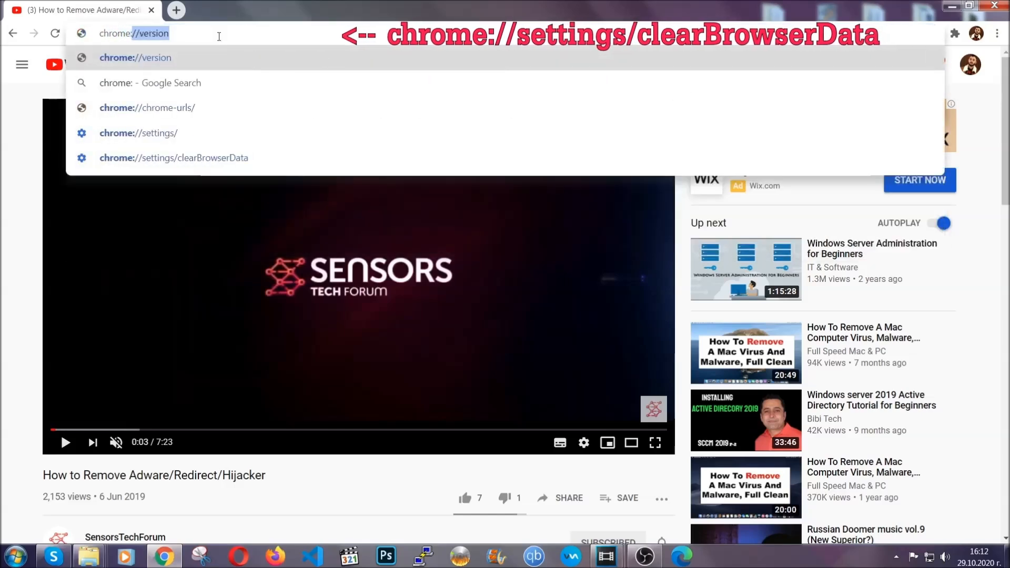
text(//setti)
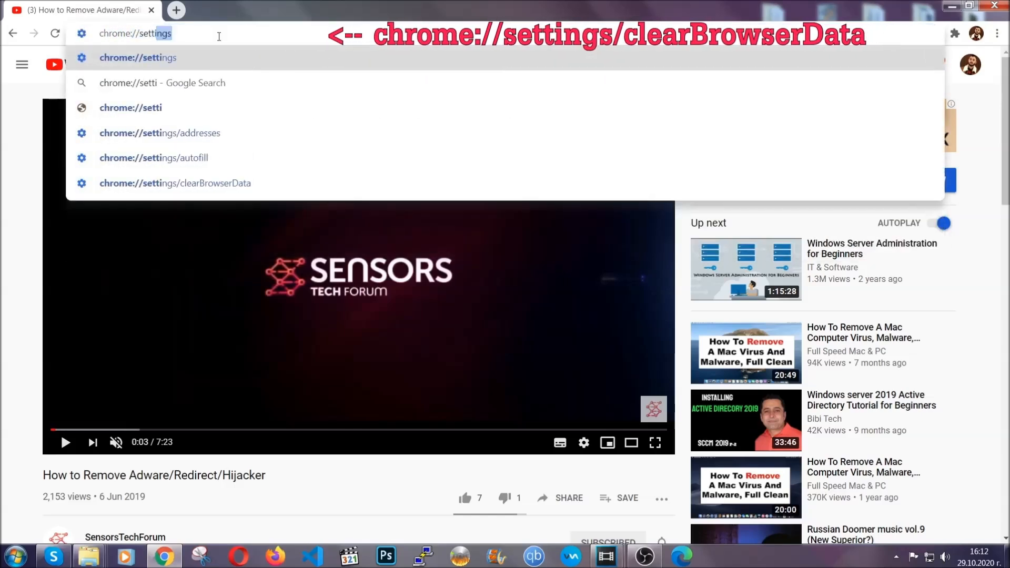
text(ngs/ce)
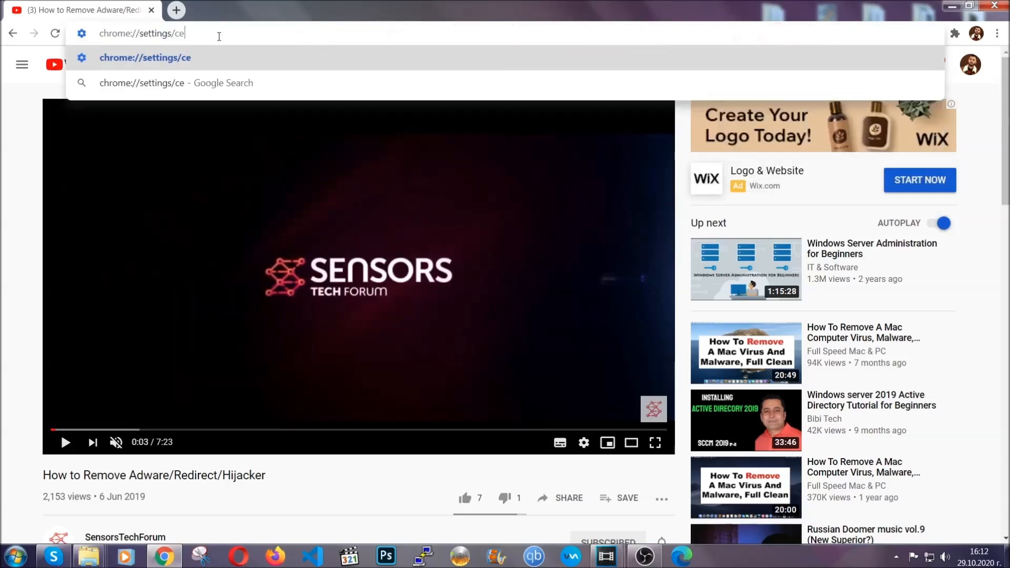
key(BackSpace)
text(lea)
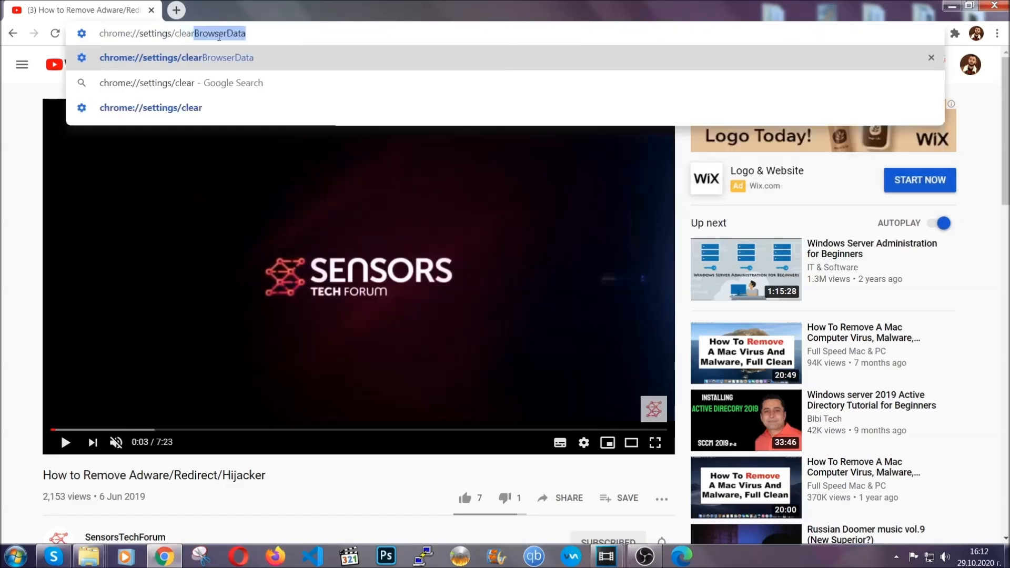
text(r)
click(147, 57)
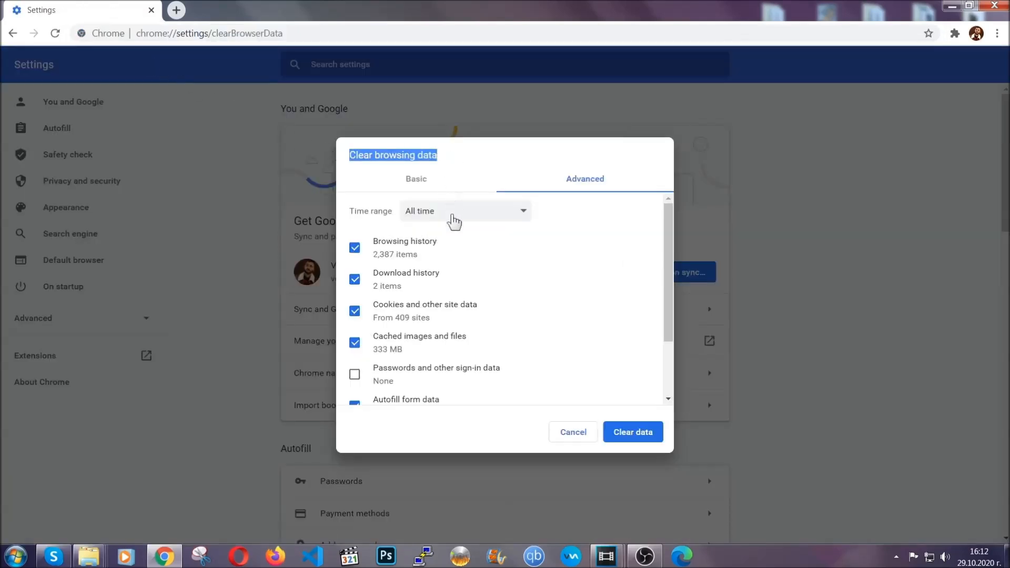
Clear the preselected types of browsing data with the time range set to All time.
click(458, 215)
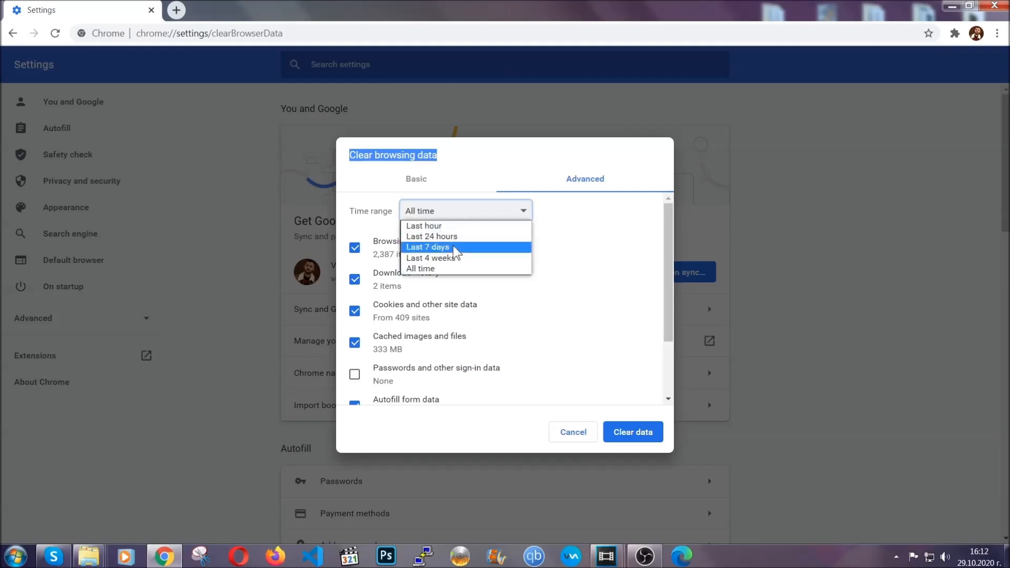
click(447, 270)
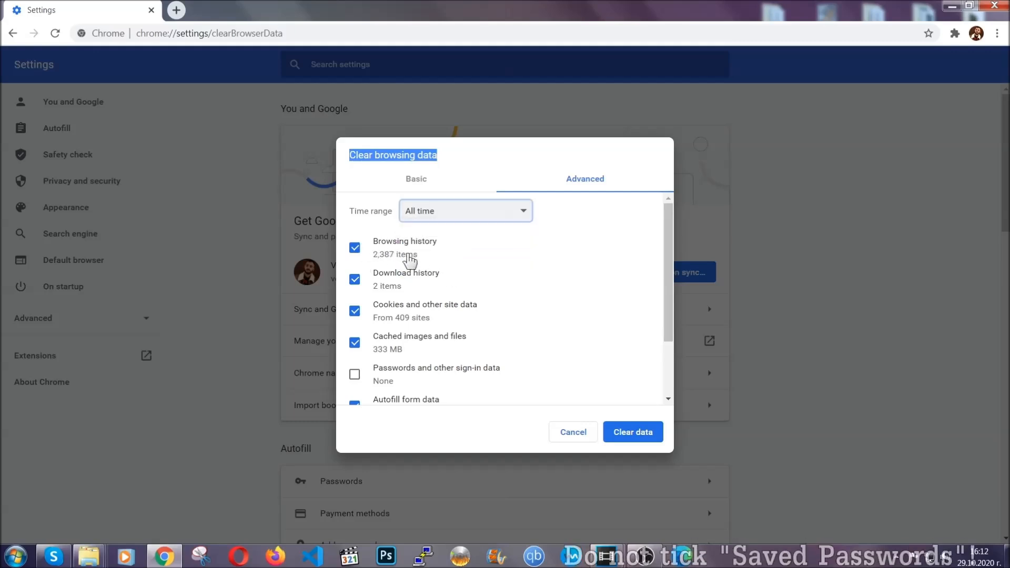
scroll(416, 357, down, 1)
scroll(415, 356, down, 1)
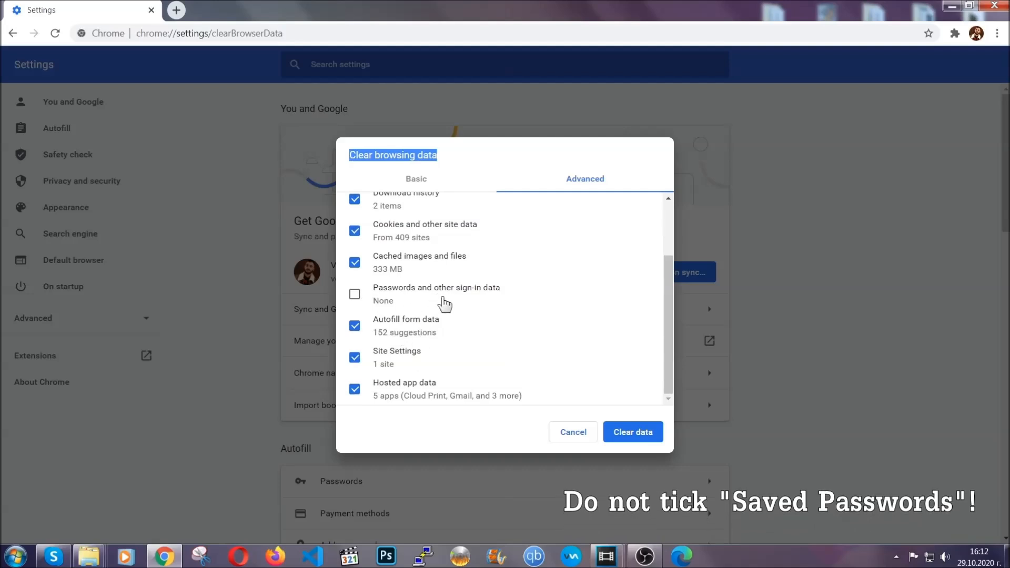
click(621, 434)
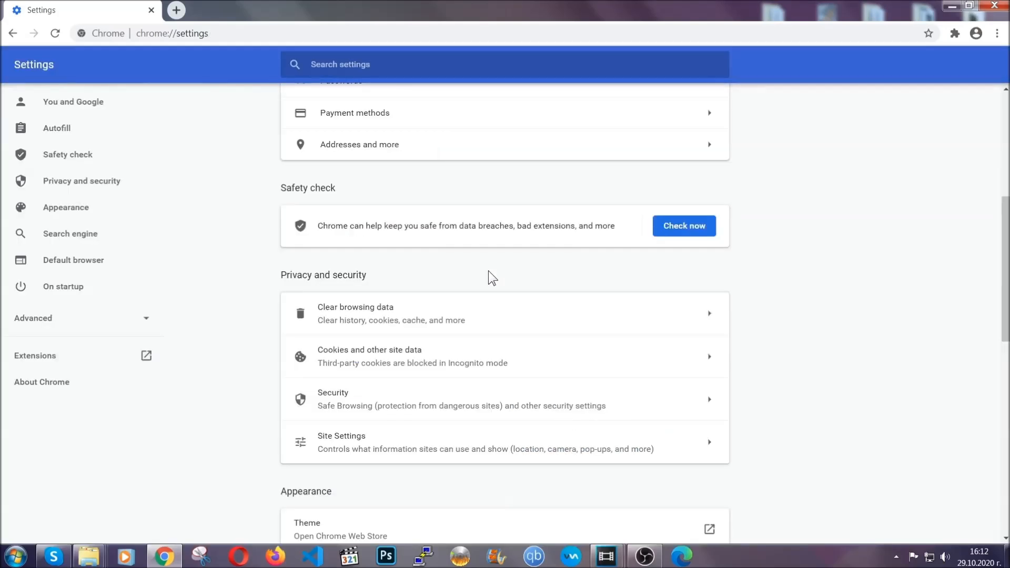
Remove the Bulk Media Downloader extension from Chrome, return to the extensions page and minimize the browser.
click(997, 35)
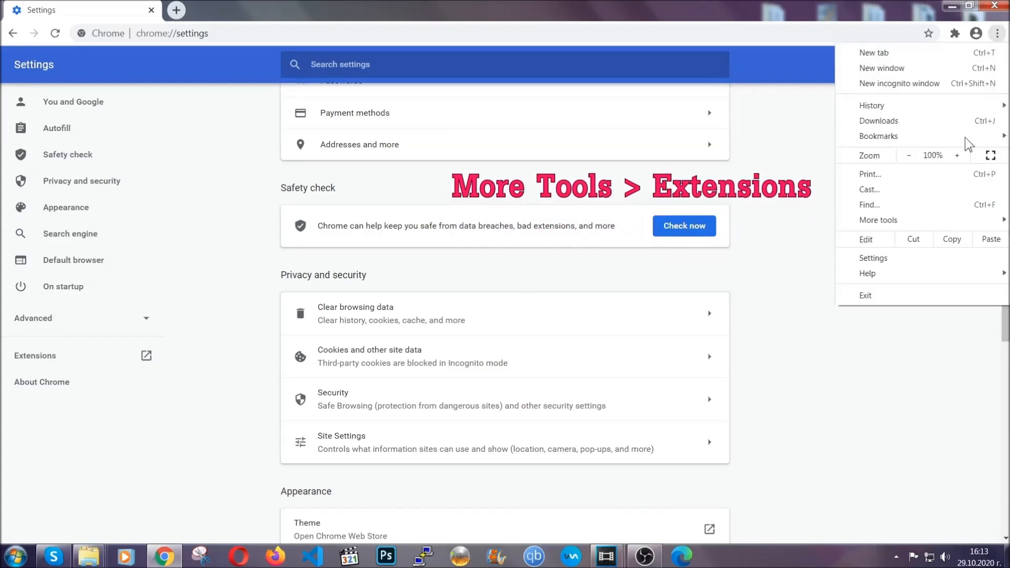
mouse_move(926, 220)
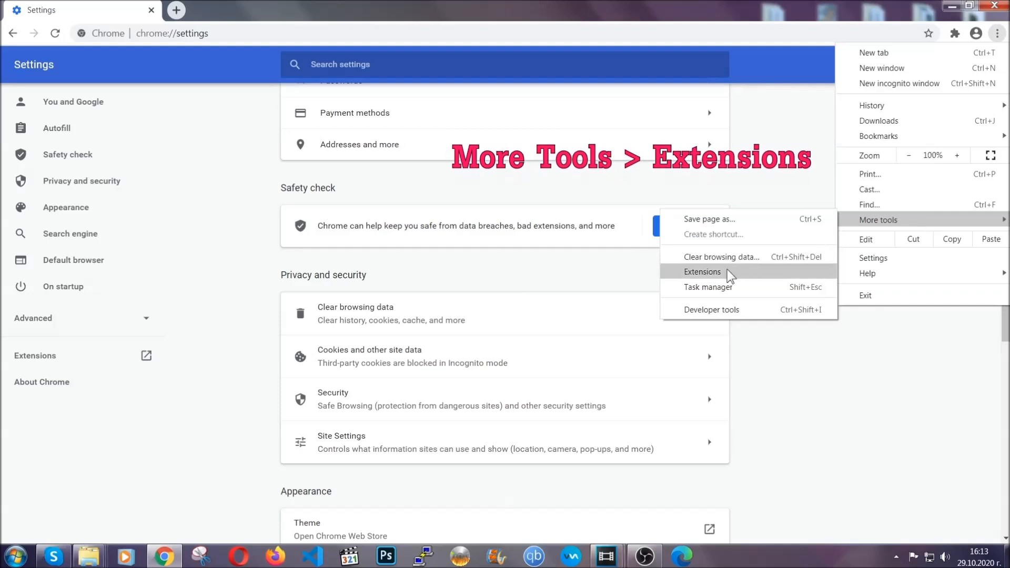
click(728, 208)
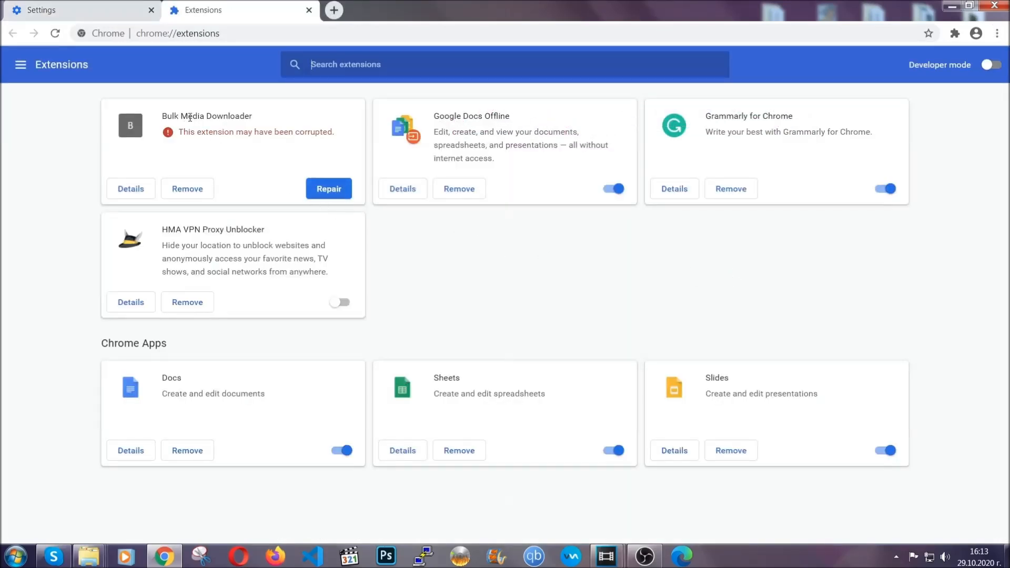
click(196, 190)
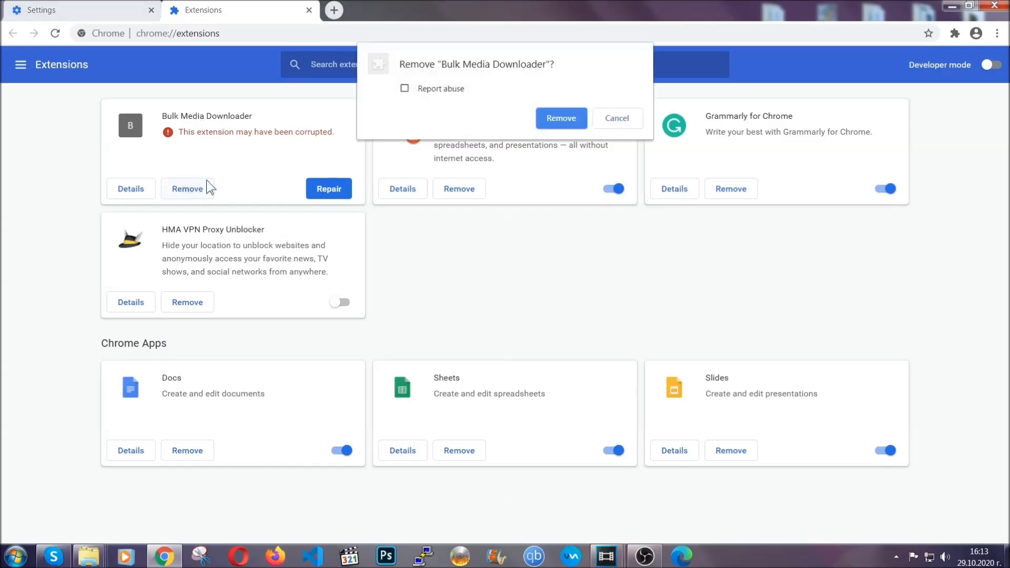
click(544, 115)
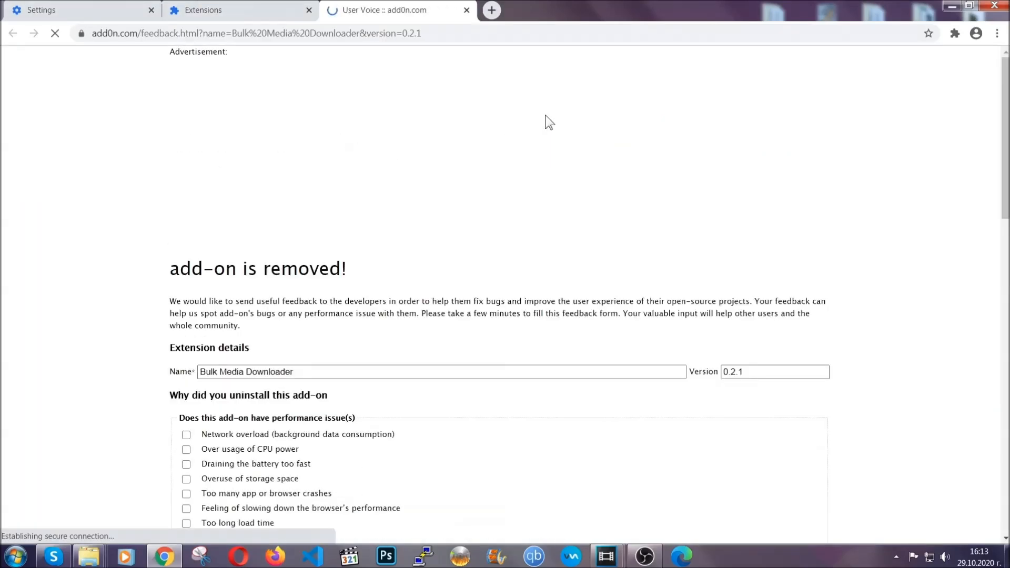
click(257, 15)
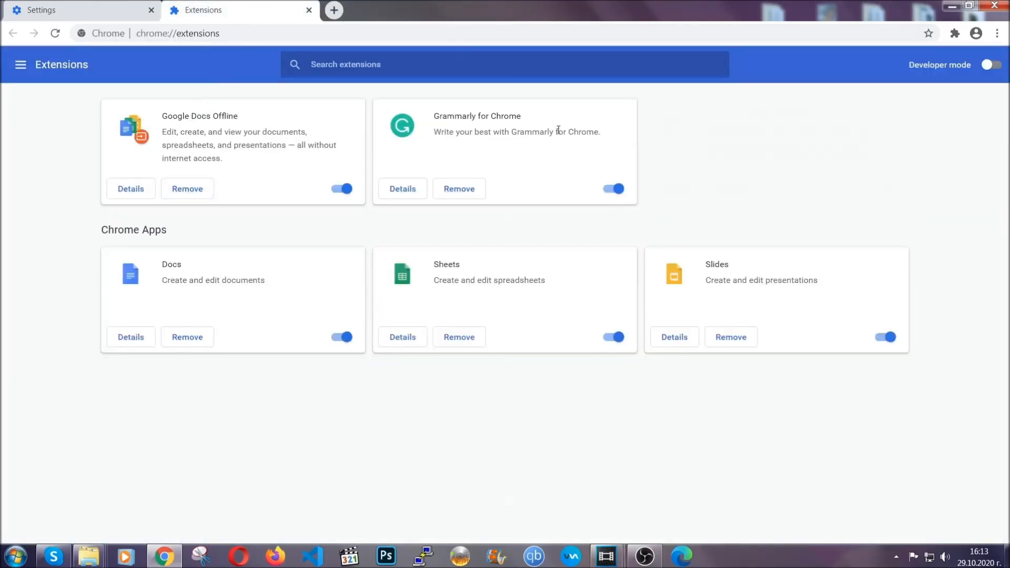
click(950, 5)
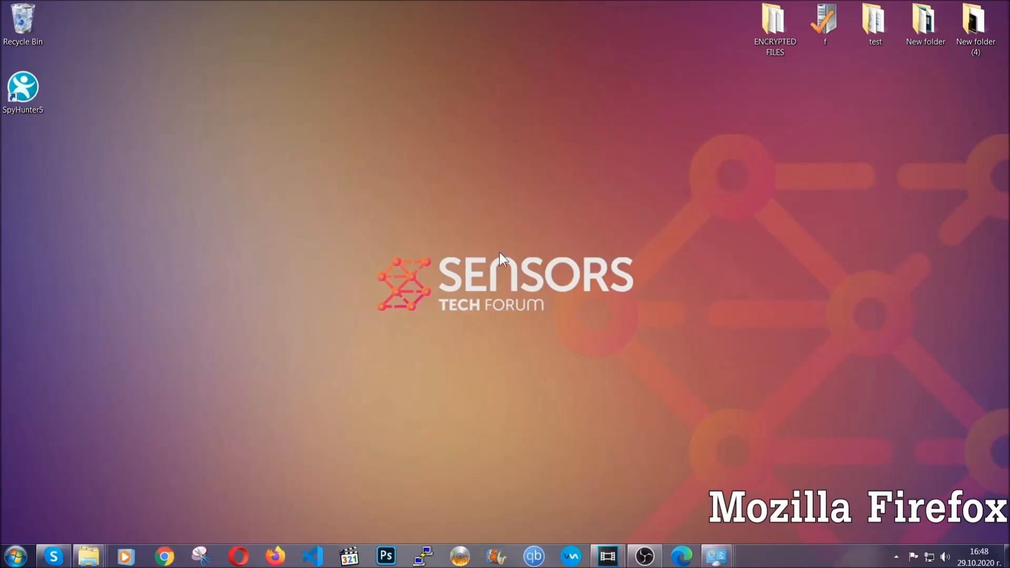
Switch to Mozilla Firefox and go to about:support.
click(275, 553)
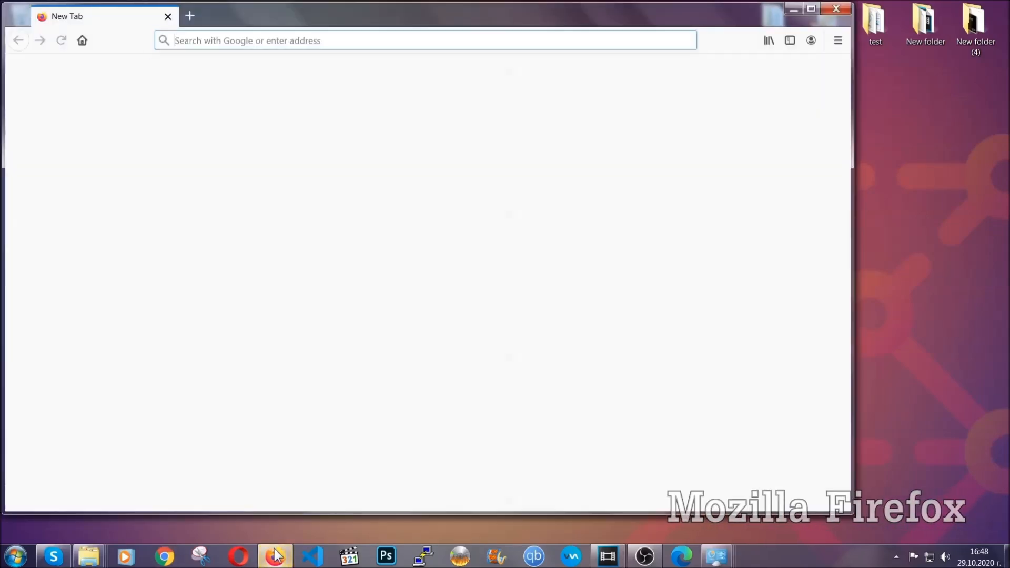
click(277, 45)
text(about)
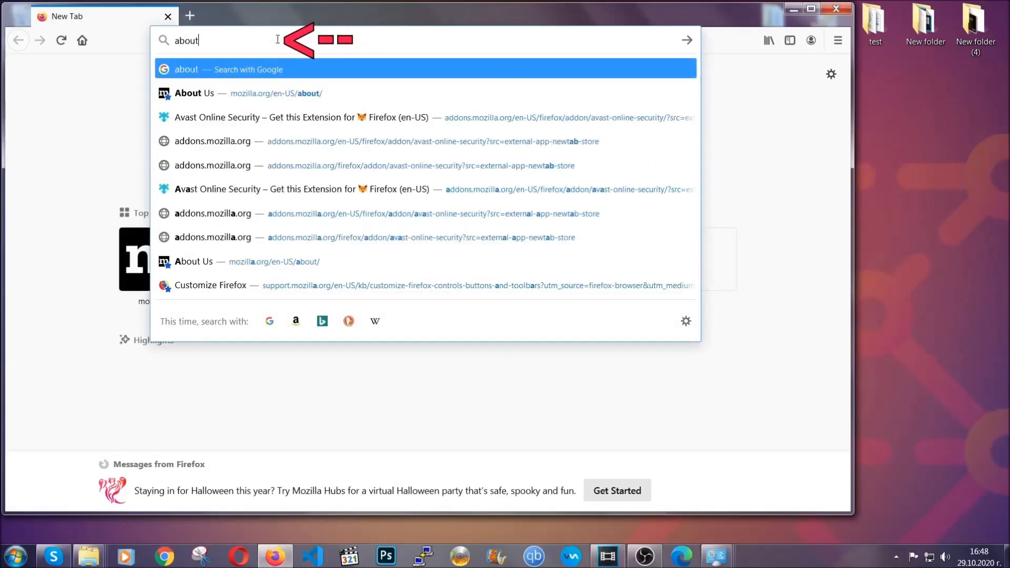
text(:support)
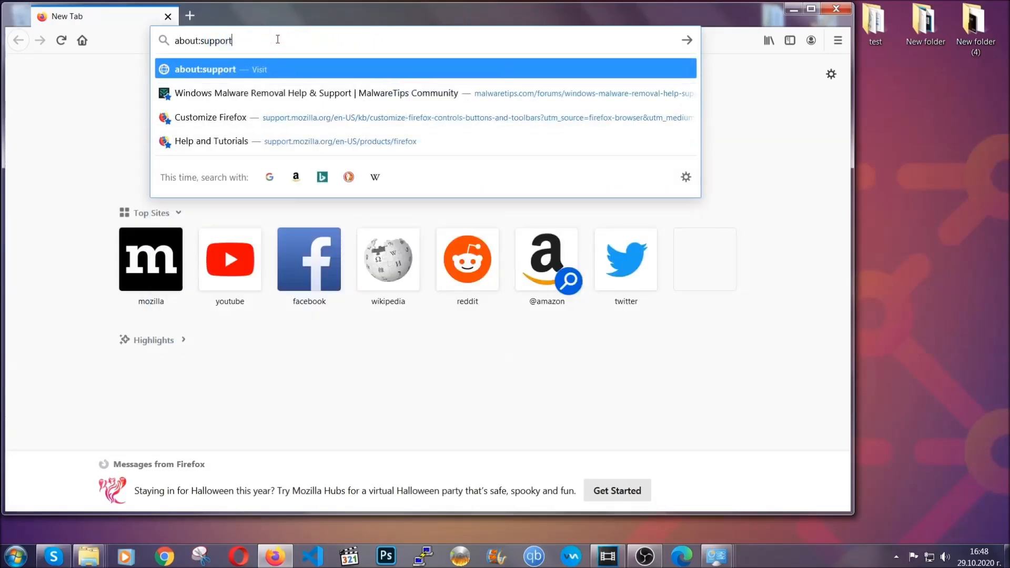
key(Return)
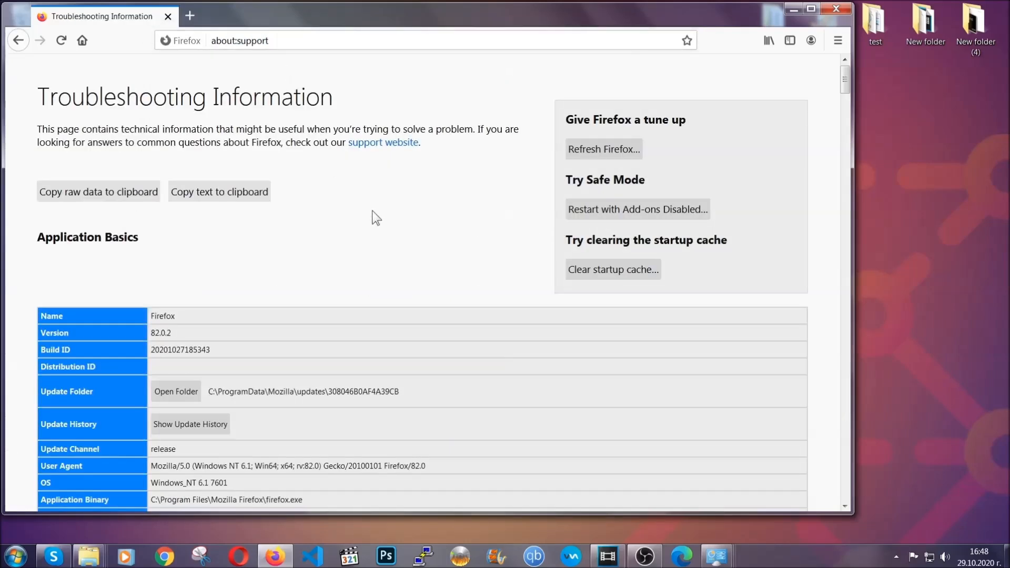
Refresh Firefox to its default settings, finish the Import Wizard and minimize the browser.
click(597, 153)
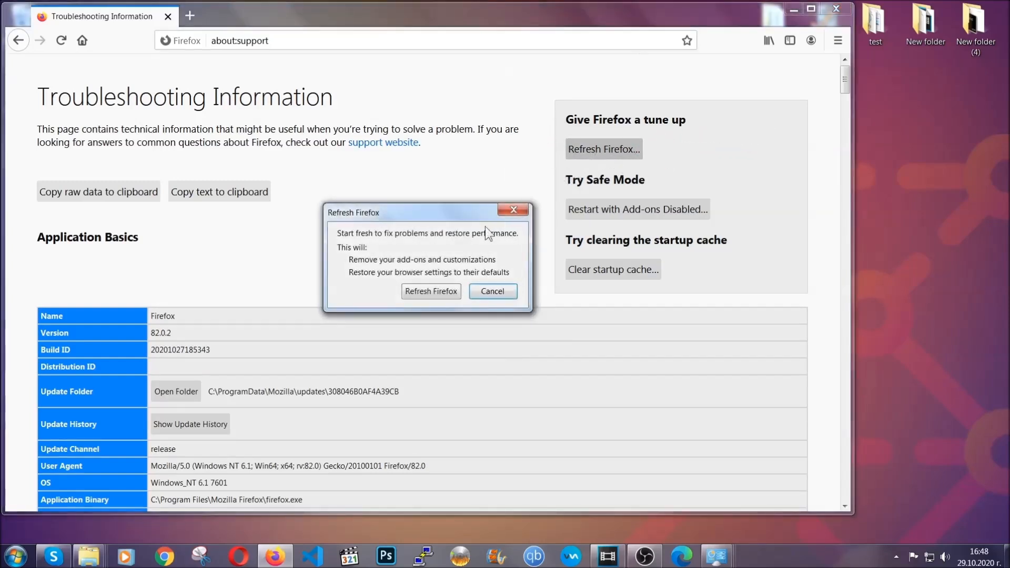
click(430, 292)
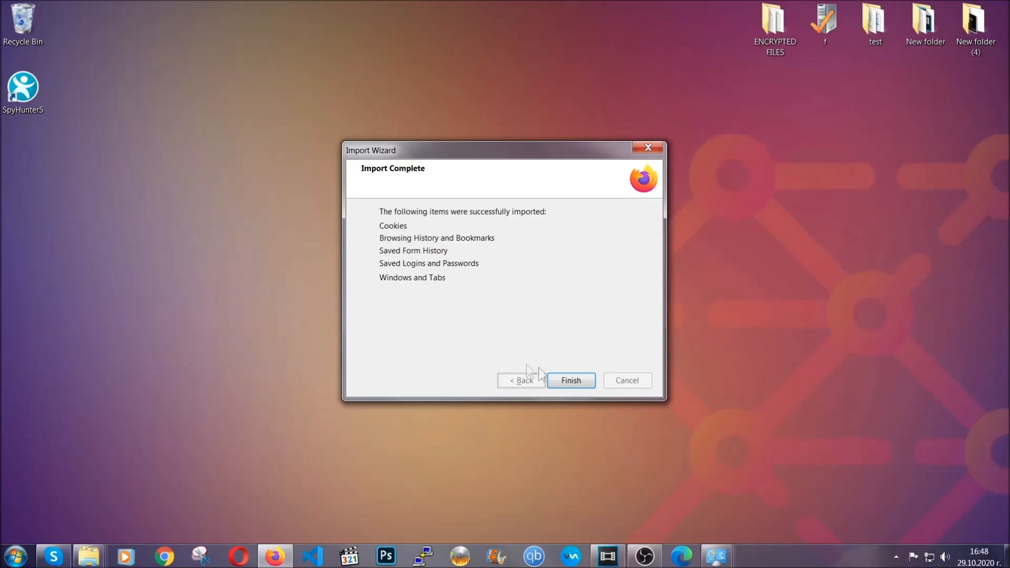
click(568, 382)
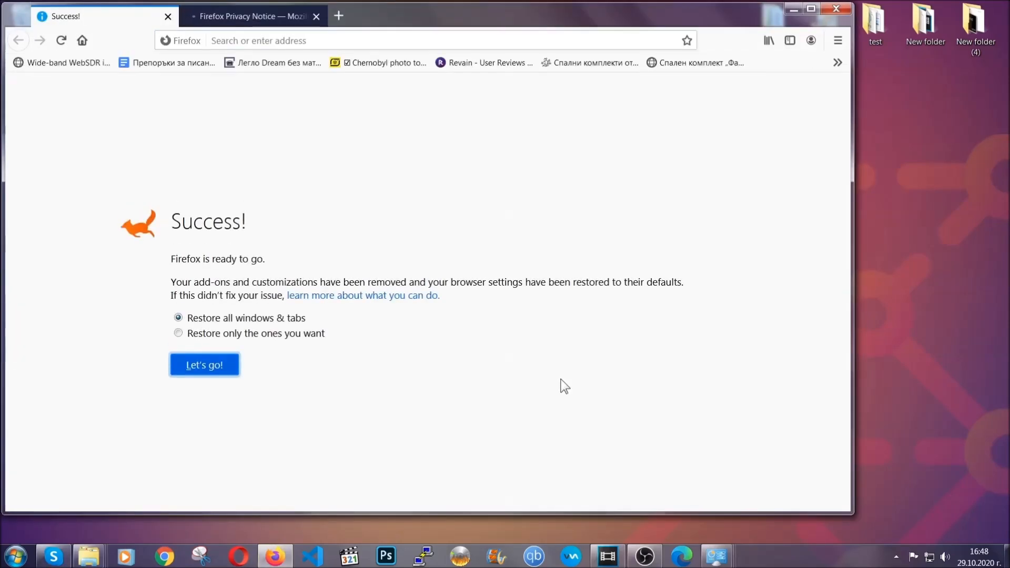
click(790, 10)
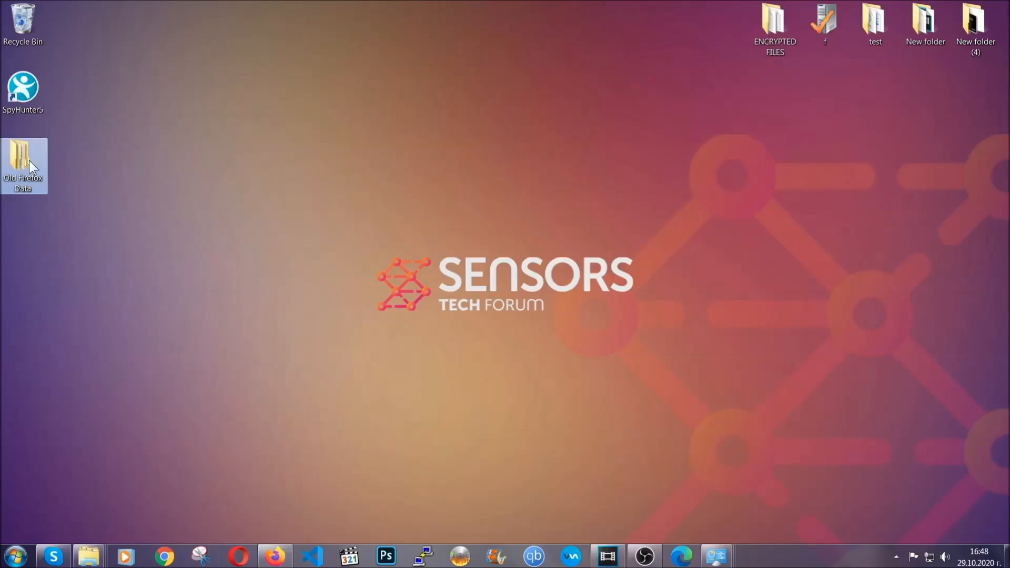
mouse_move(43, 194)
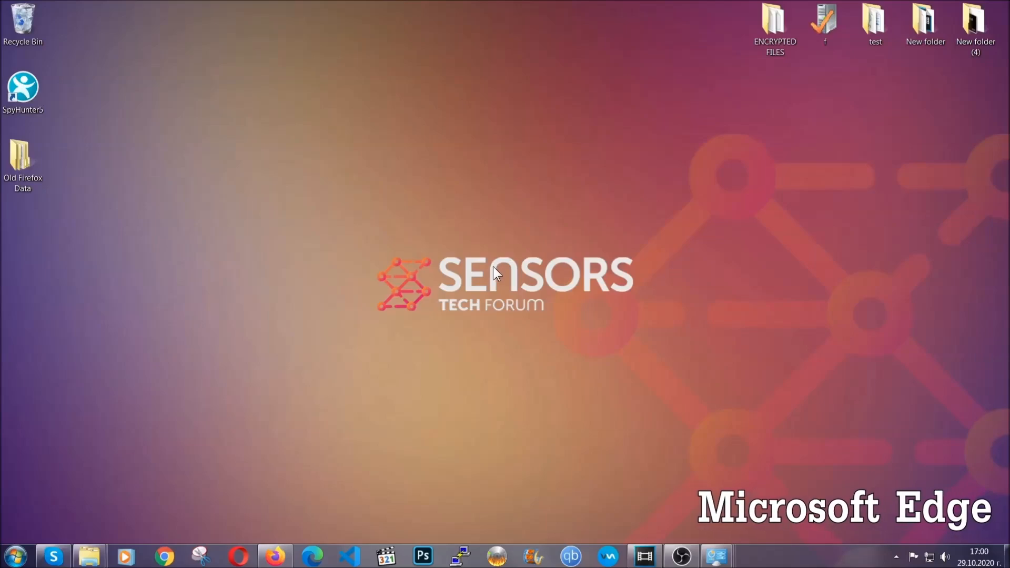
Switch to Microsoft Edge and go to edge://settings/clearBrowserData.
click(312, 555)
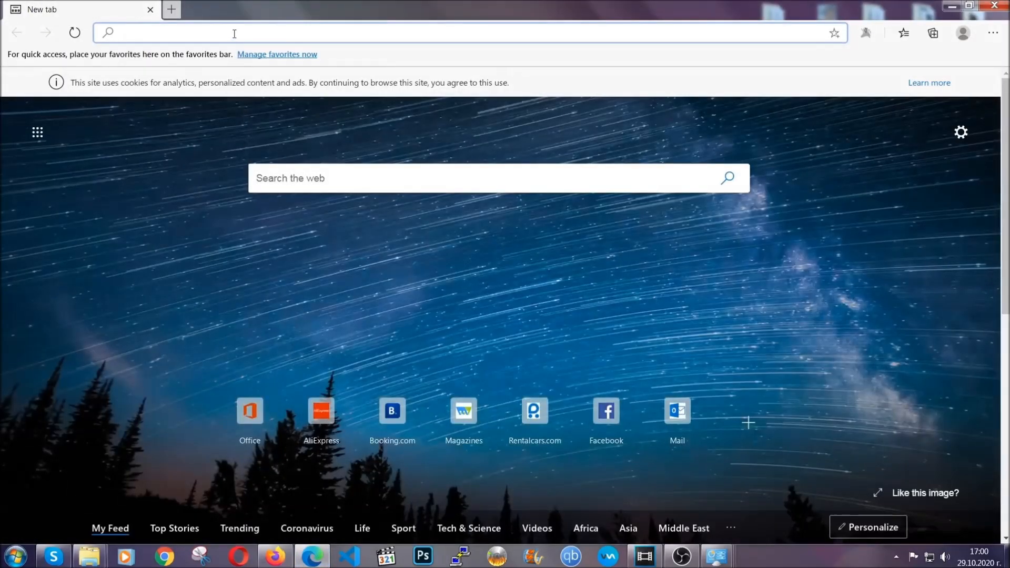
text(edge)
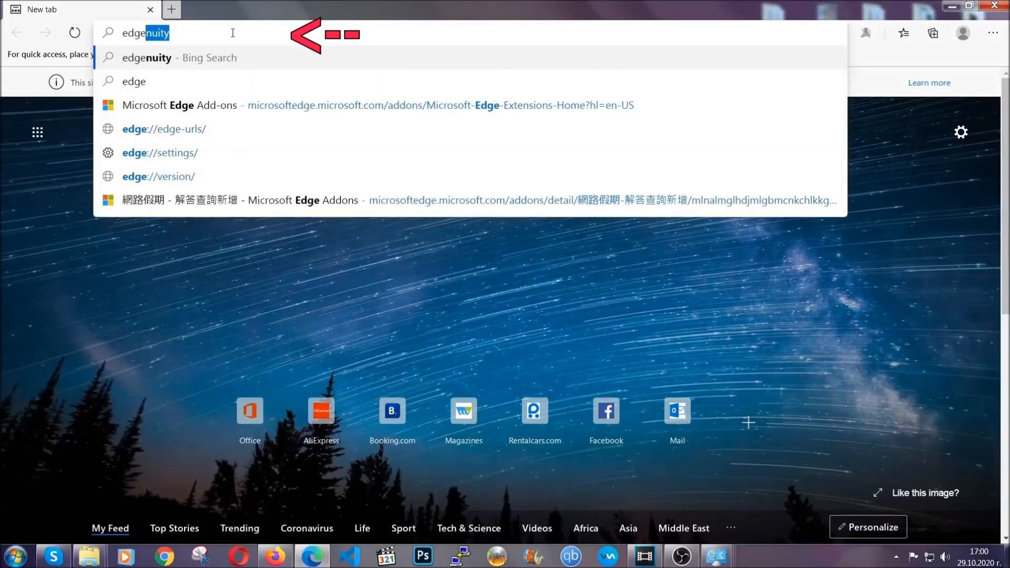
text(://settings/)
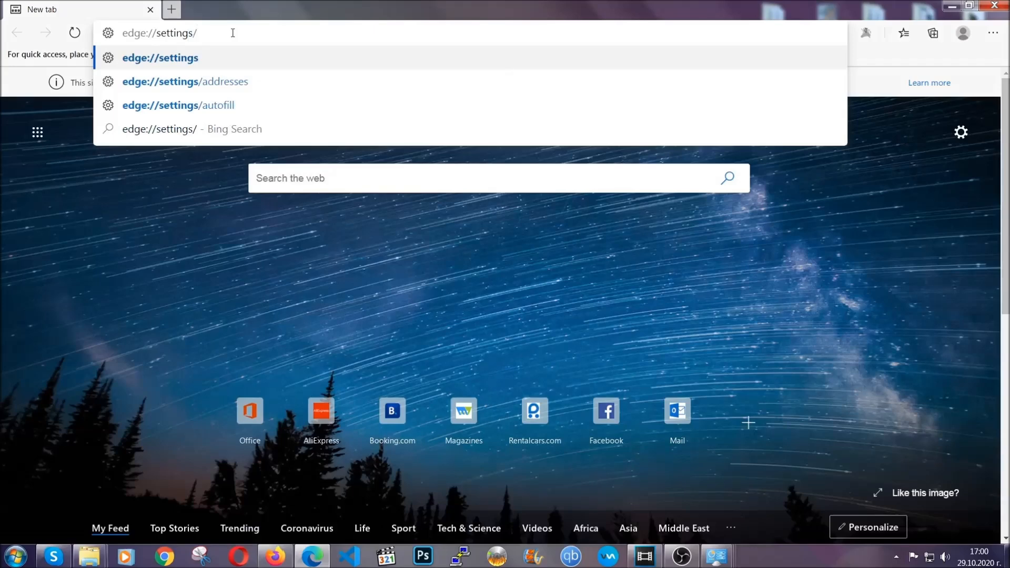
text(clearBr)
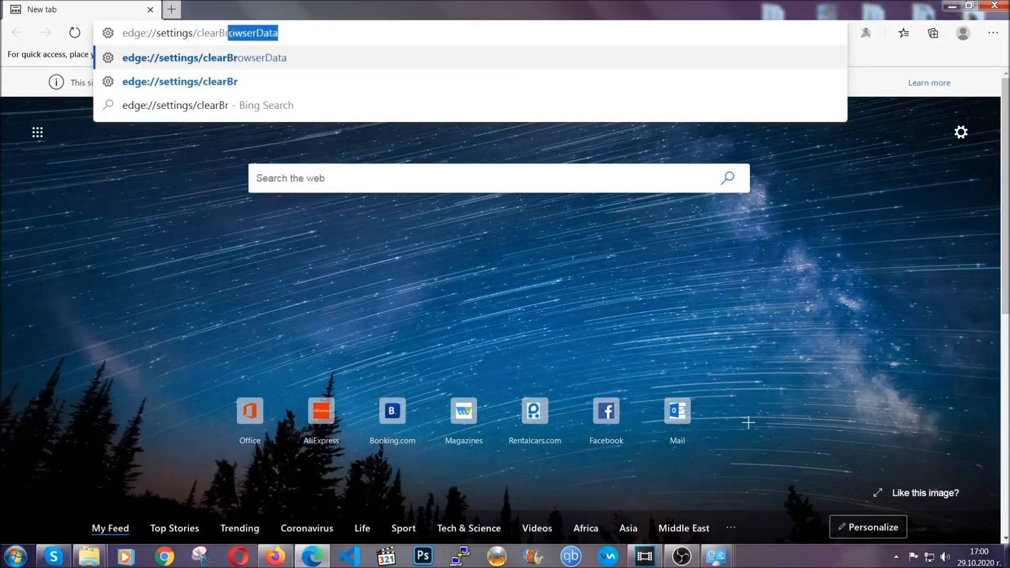
text(owserData)
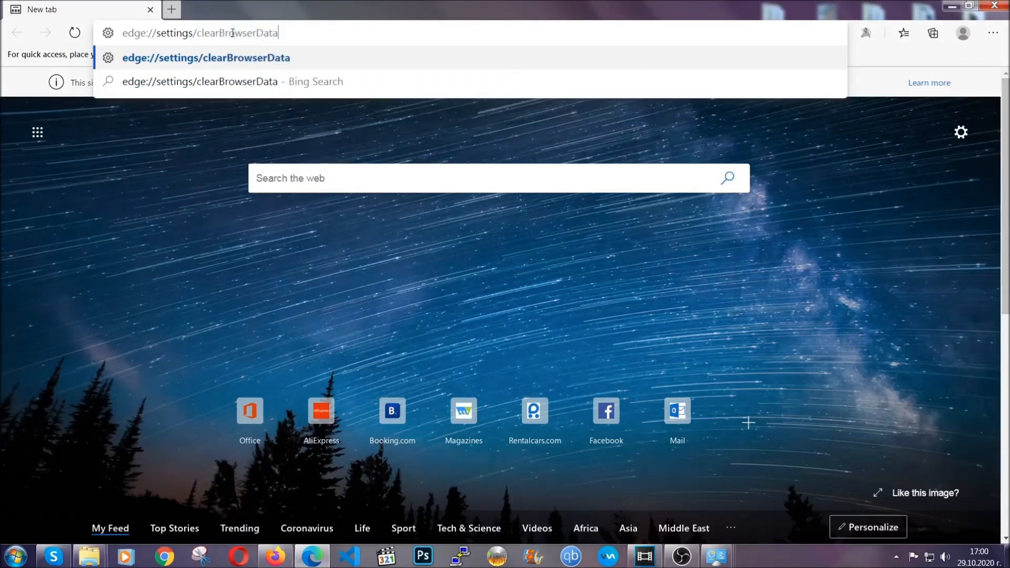
key(Return)
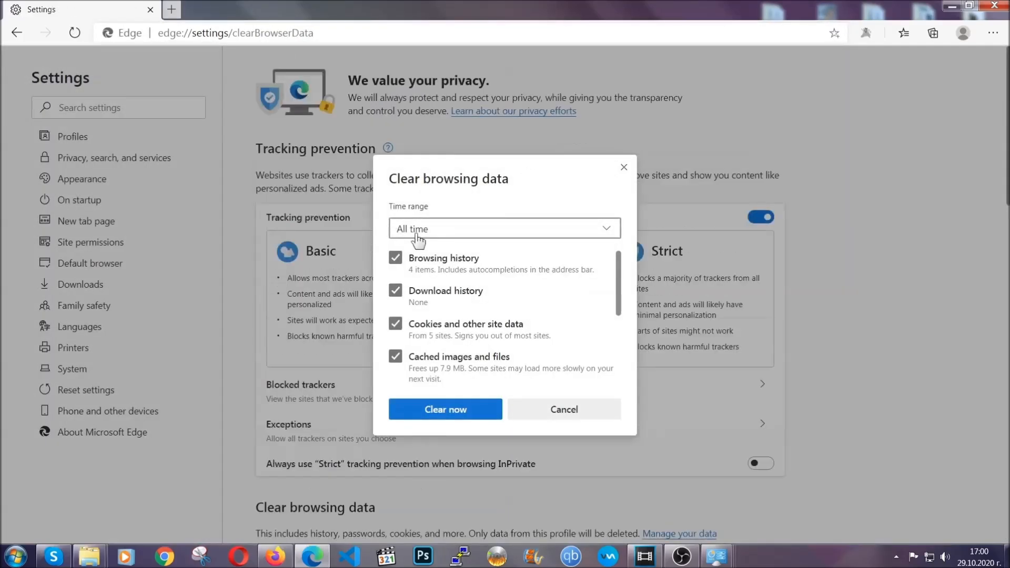
Clear the browsing data with the time range set to All time and every type selected except Passwords.
click(394, 231)
click(418, 339)
scroll(418, 342, down, 3)
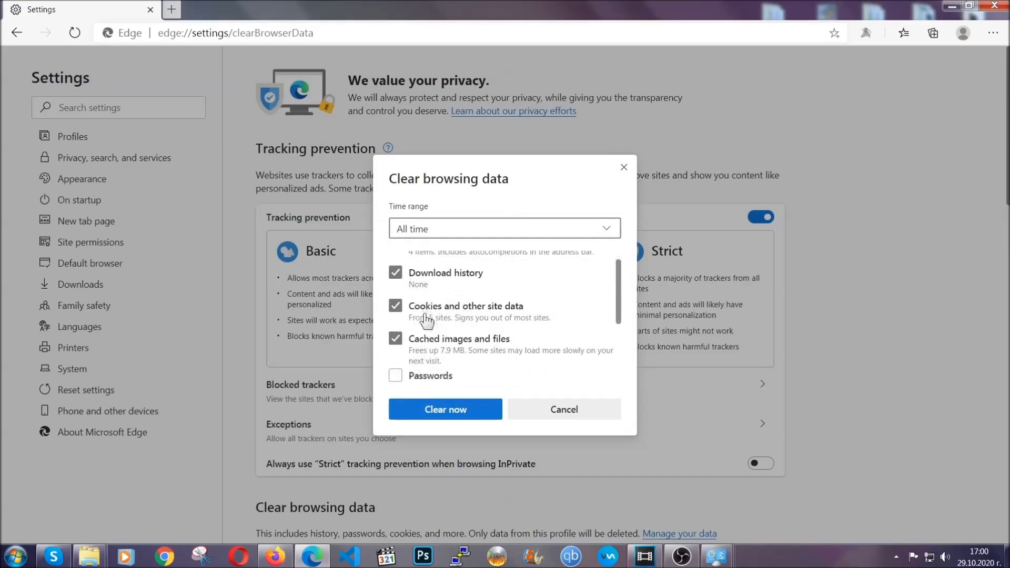
click(441, 417)
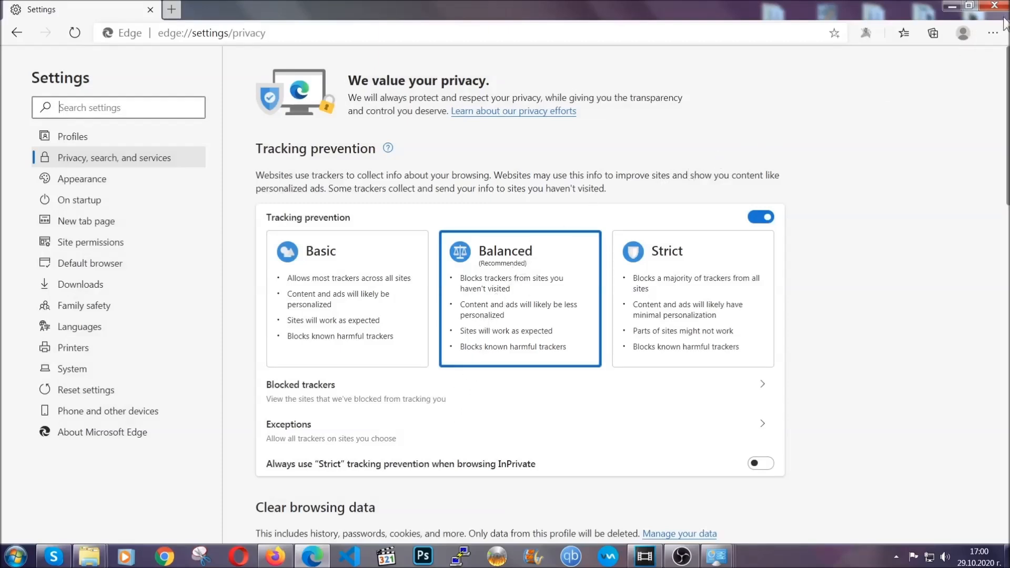
Remove the 網路假期 - 解答查詢新增 extension from Edge and close the browser.
click(992, 33)
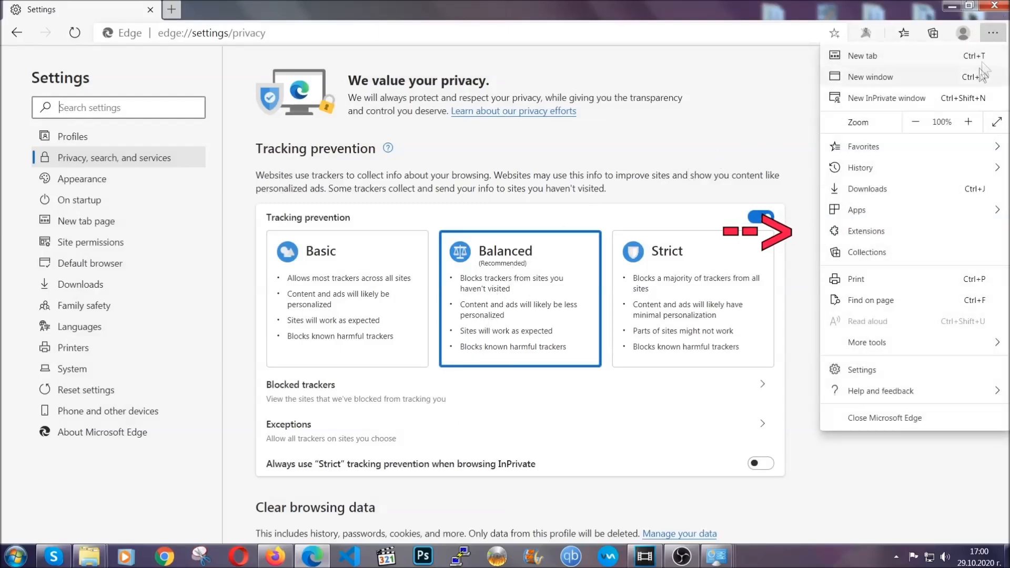
click(919, 225)
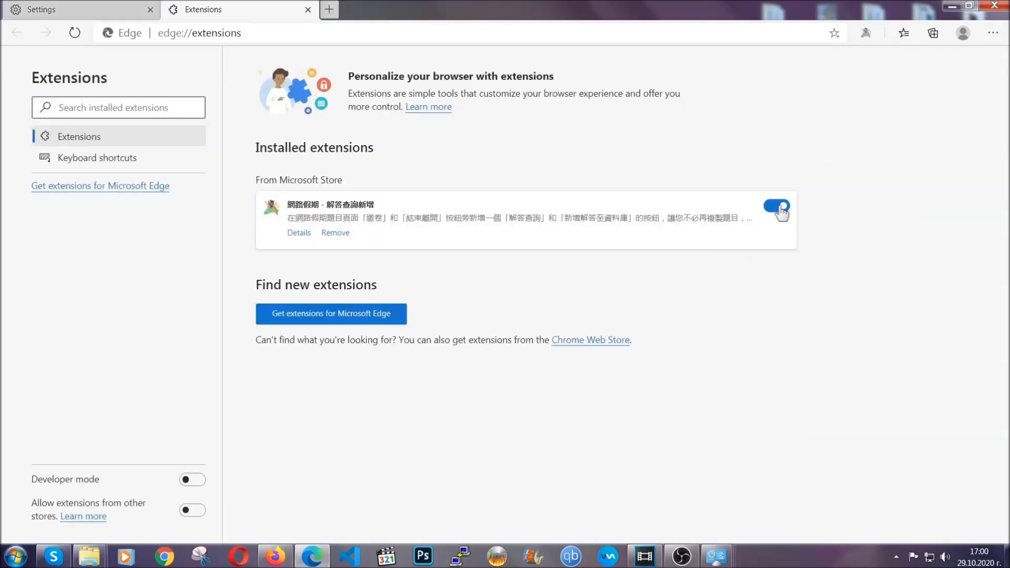
click(328, 234)
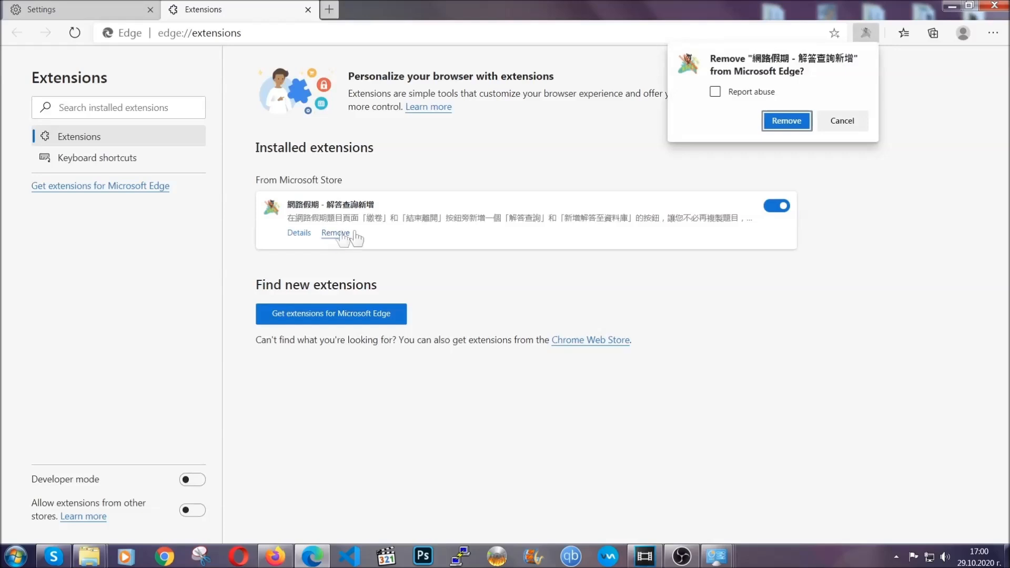
click(784, 121)
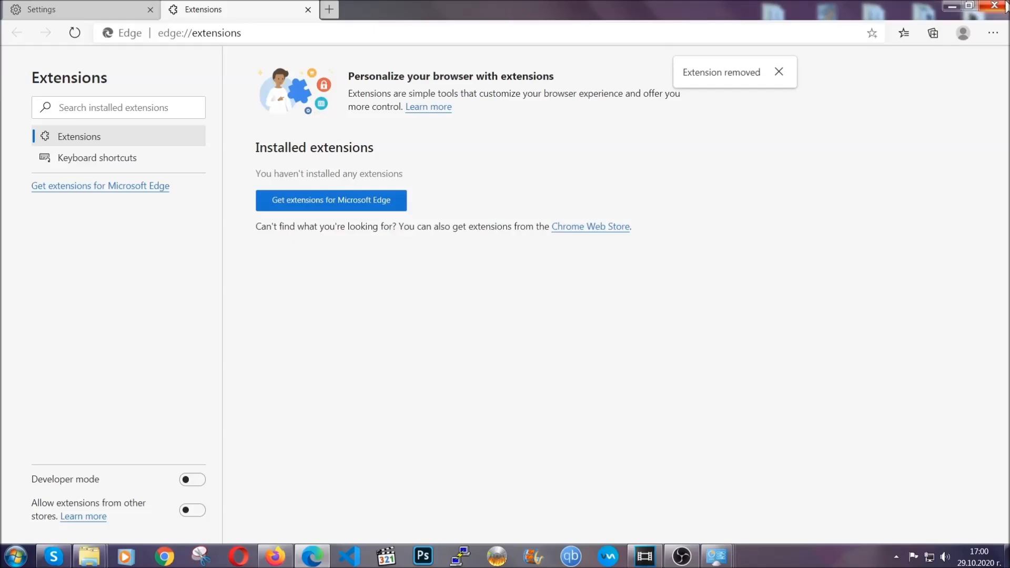
click(1002, 5)
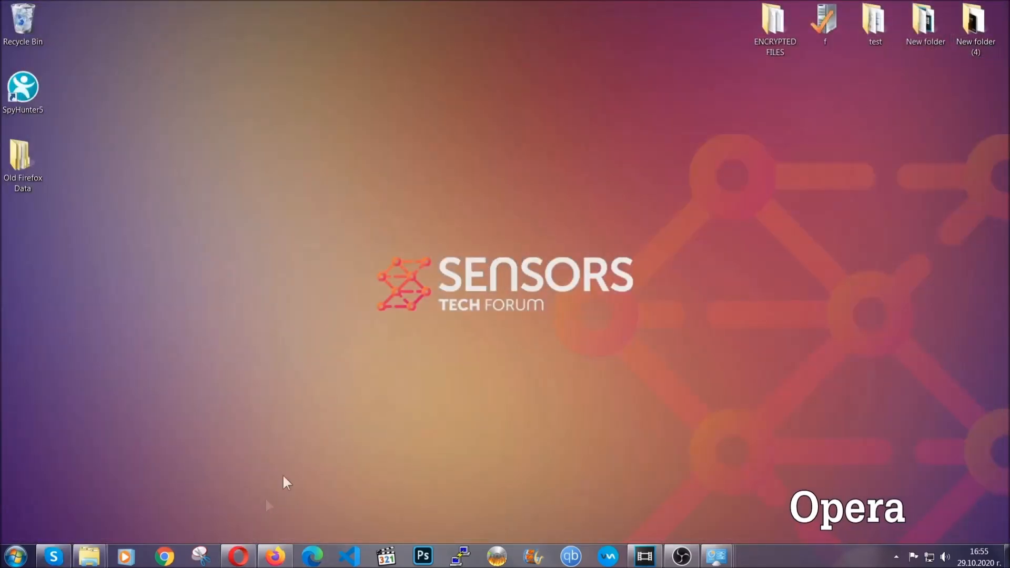
Switch to Opera and go to opera://settings/clearBrowserData.
click(250, 548)
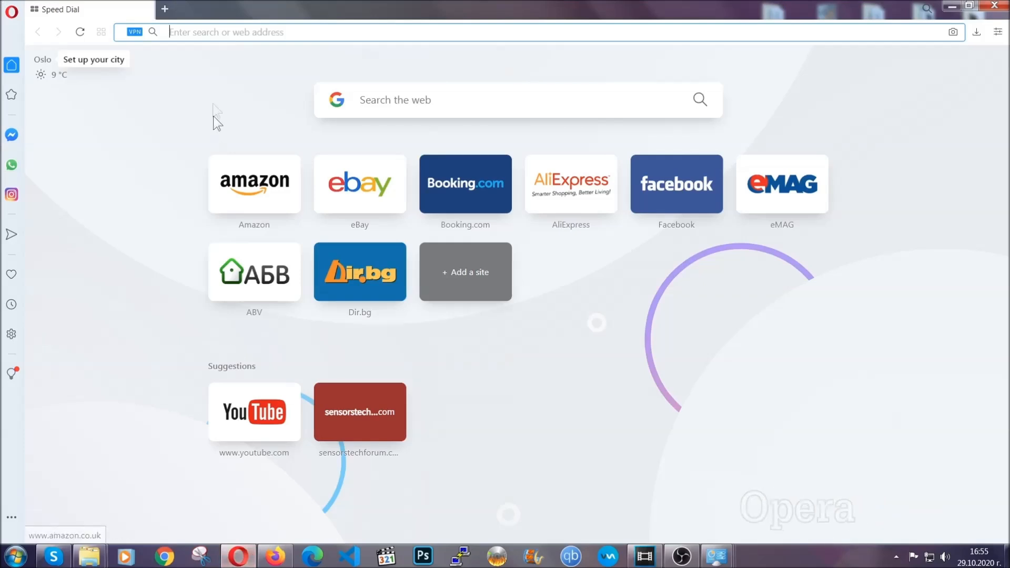
text(ope)
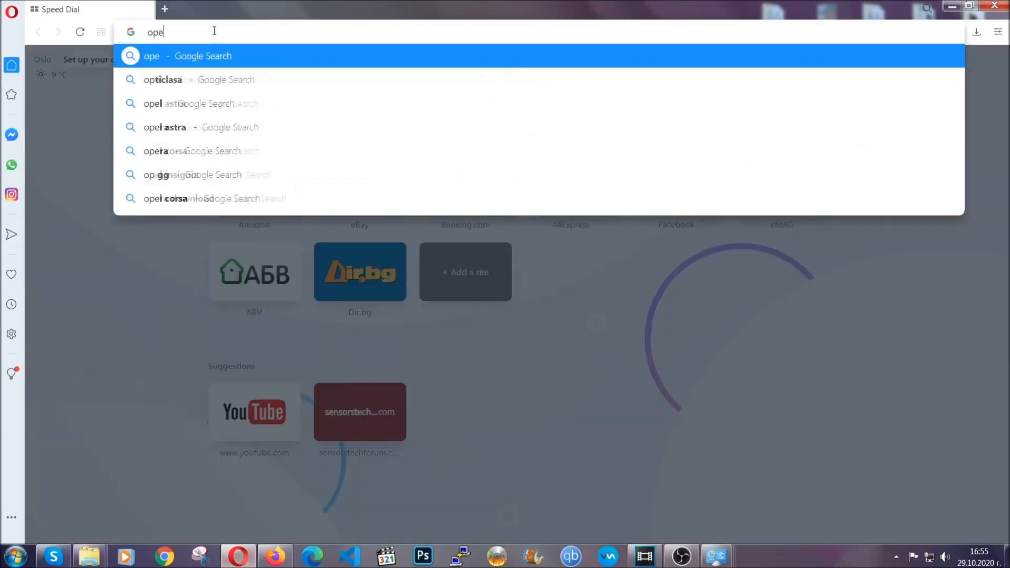
text(ra://s)
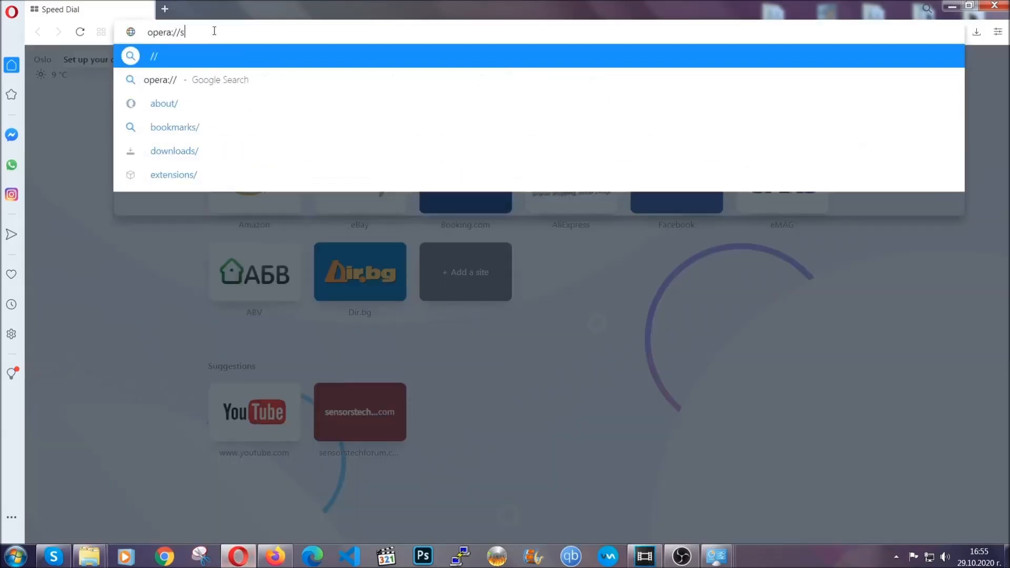
text(ettings/c)
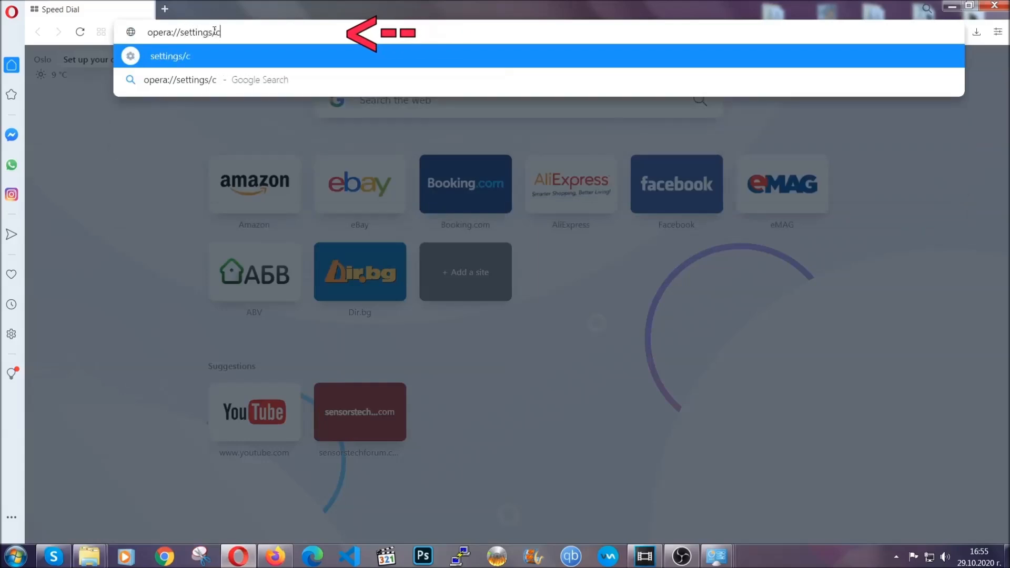
text(learBr)
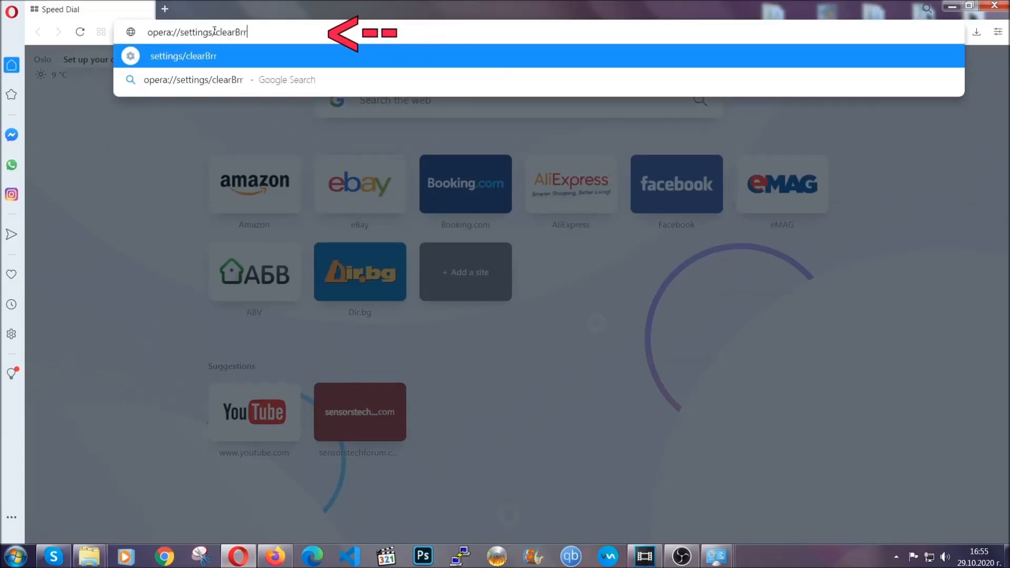
text(owserData)
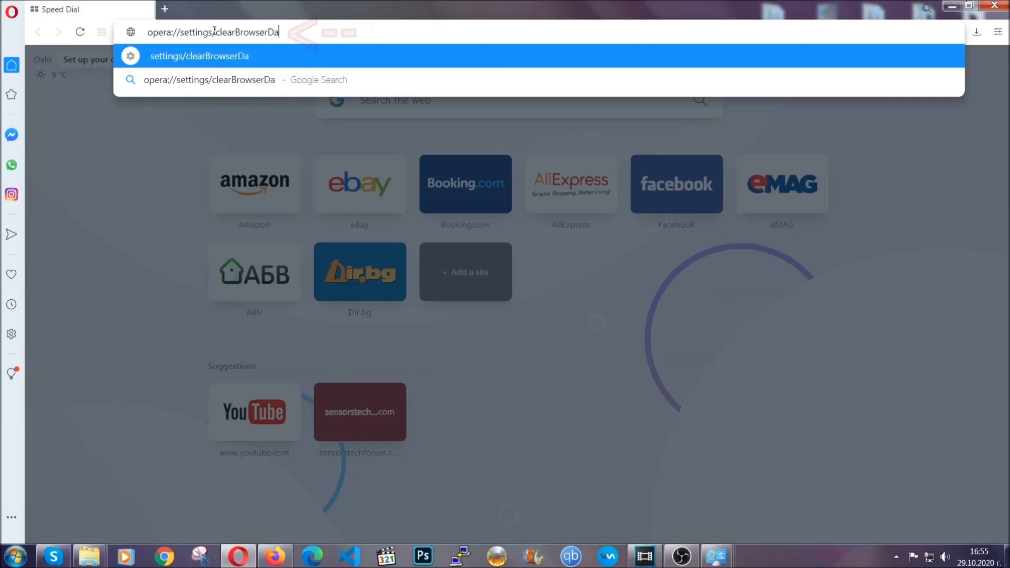
key(Return)
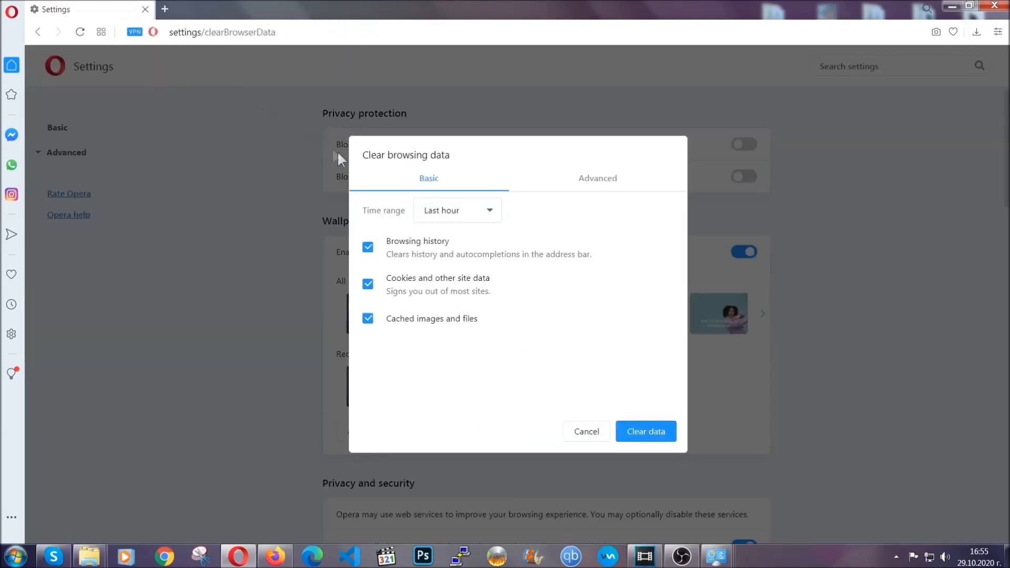
Change the time range in the advanced clearing options and clear all data types except Passwords and other sign-in data.
click(594, 181)
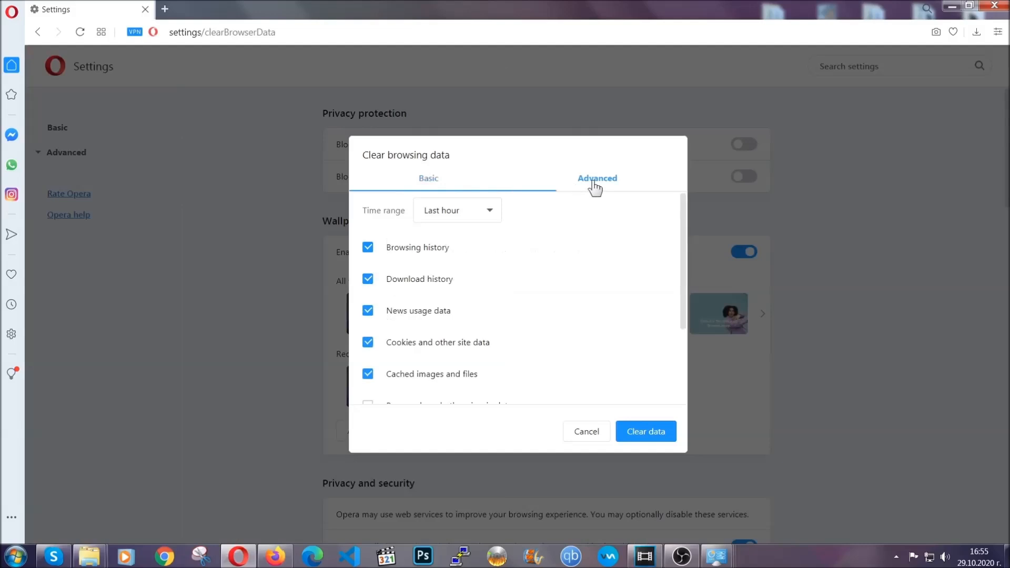
click(488, 211)
click(456, 274)
scroll(458, 276, down, 2)
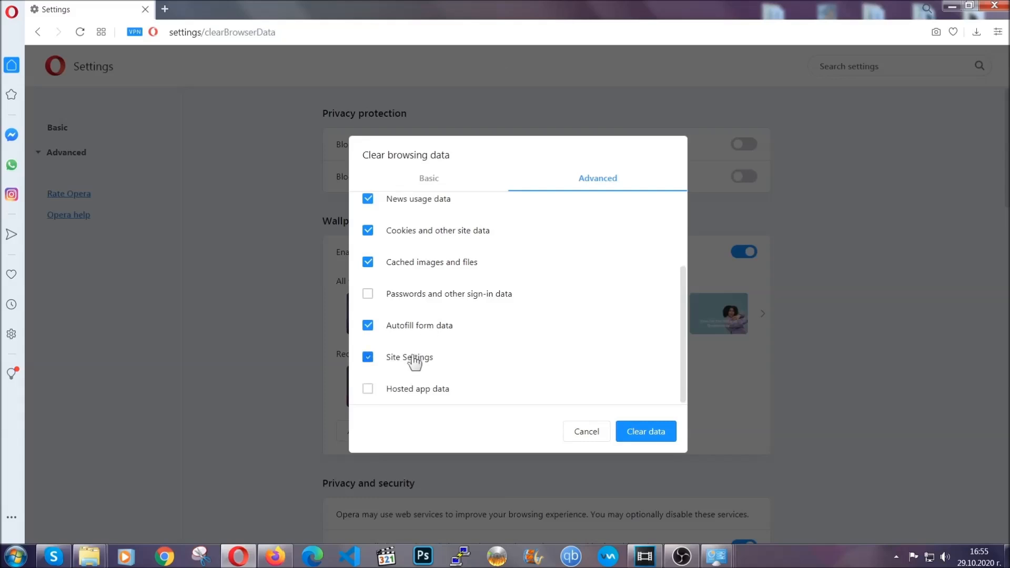
click(645, 439)
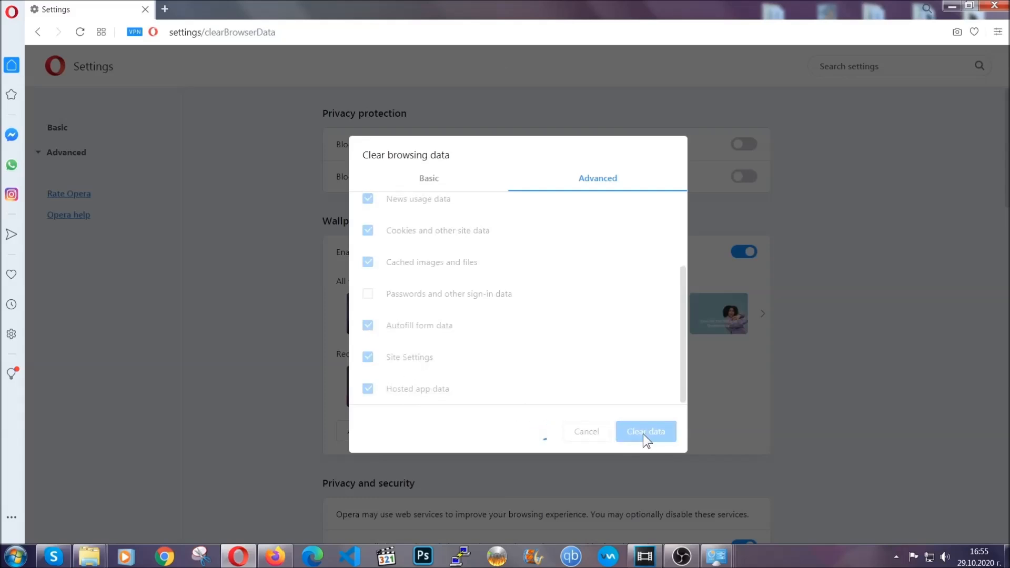